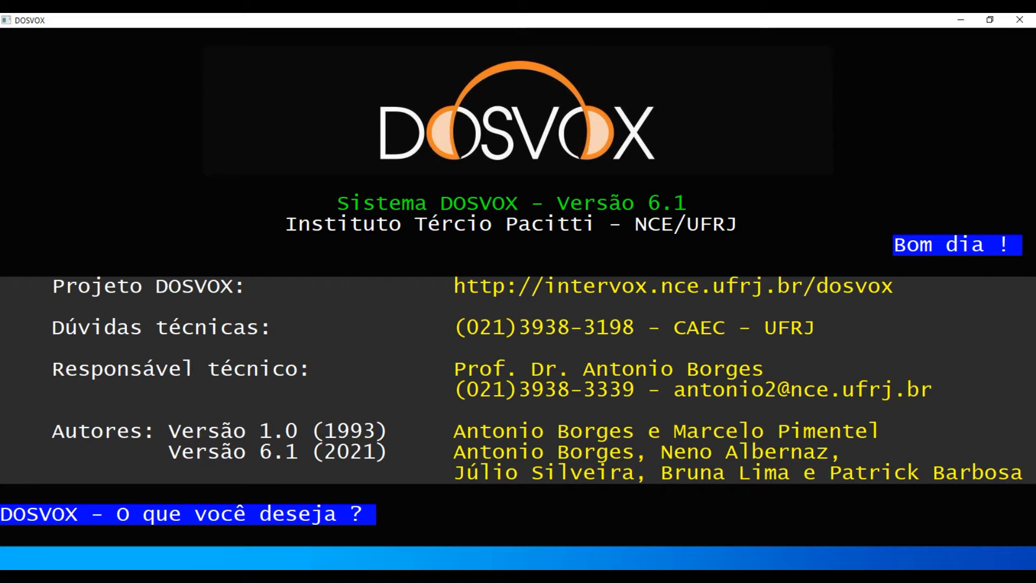
Step: Change the working directory to c:\winvox
{"action": "key", "text": "d"}
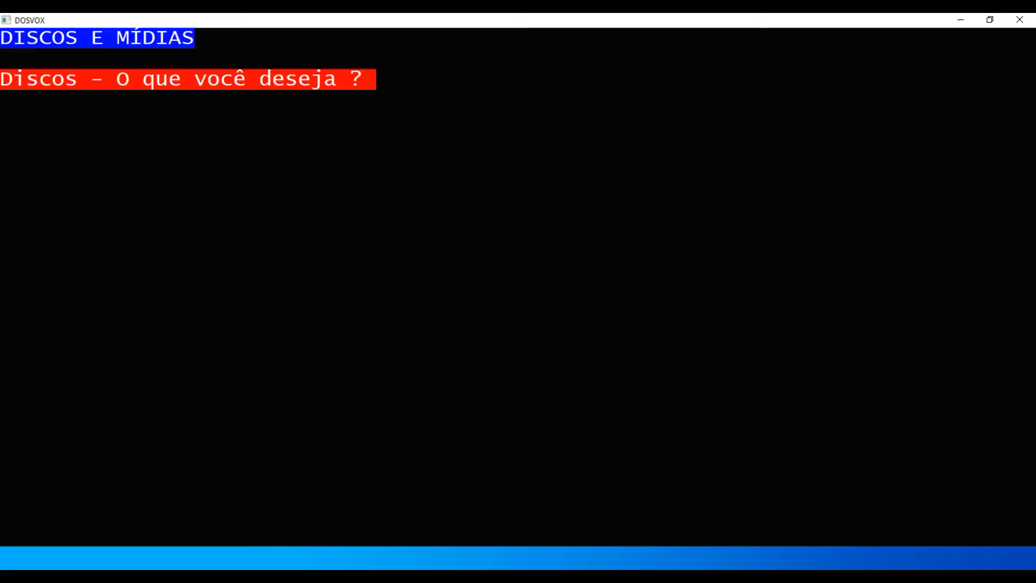
{"action": "key", "text": "t"}
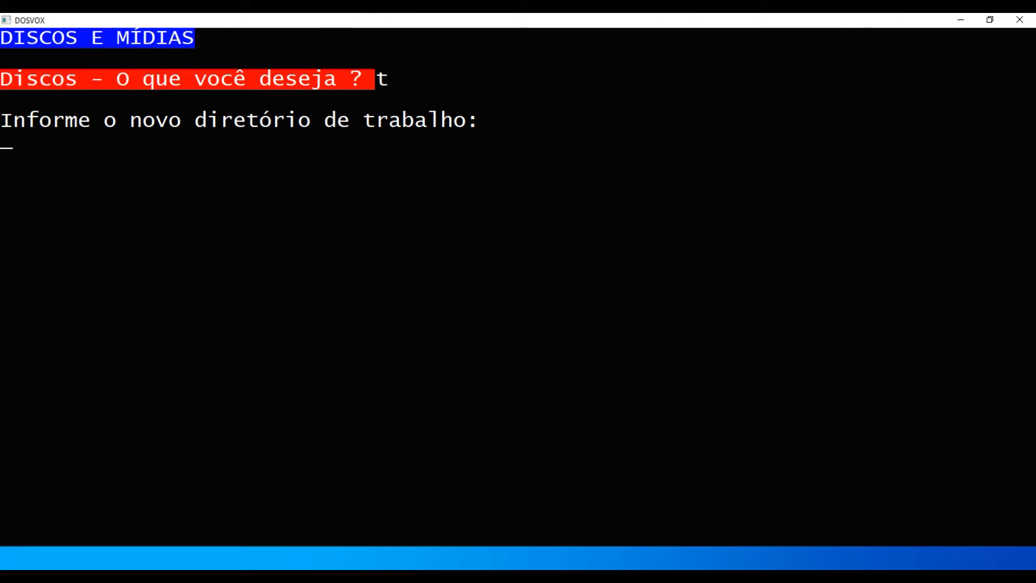
{"action": "type", "text": "c:\\winvox"}
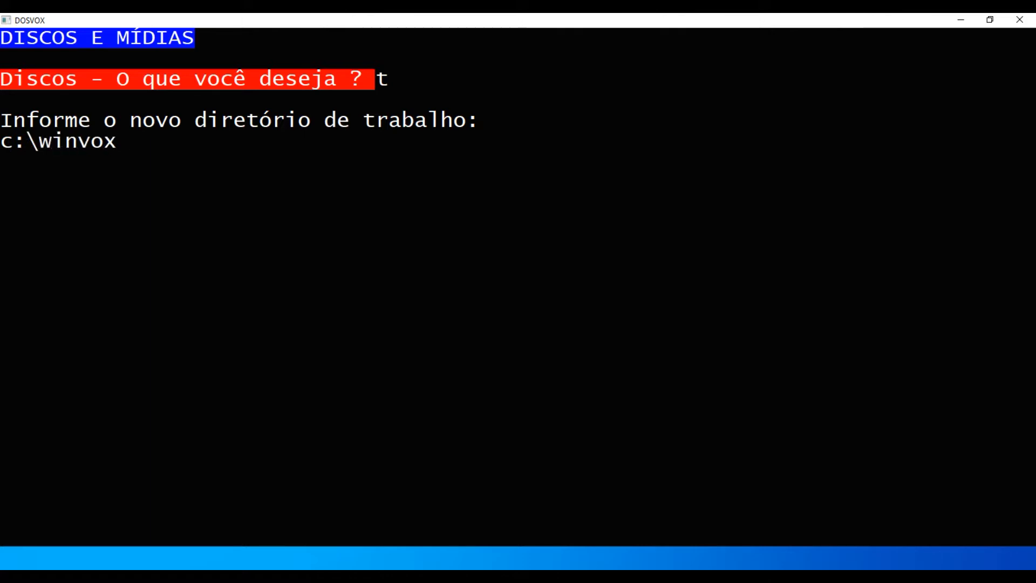
{"action": "key", "text": "Return"}
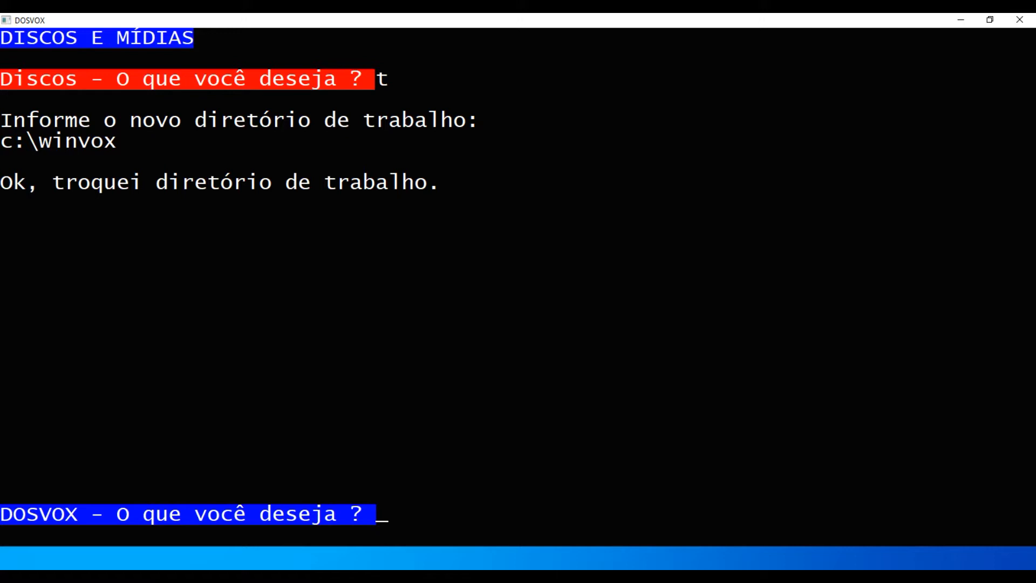
Step: Create the directory c:\winvox\ORIGINAIS without making it the new working directory
{"action": "key", "text": "d"}
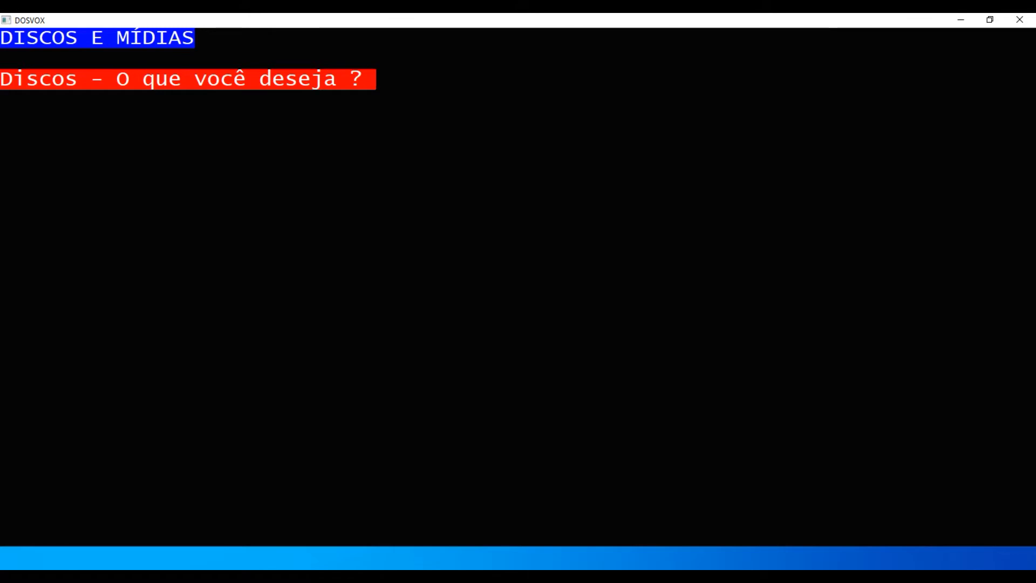
{"action": "key", "text": "c"}
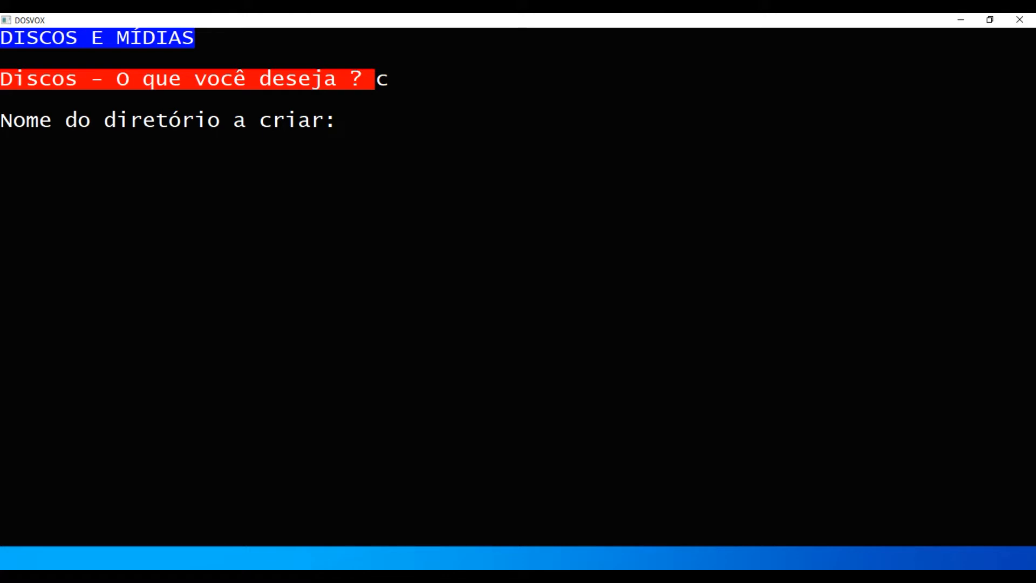
{"action": "type", "text": "c:\\winvox\\"}
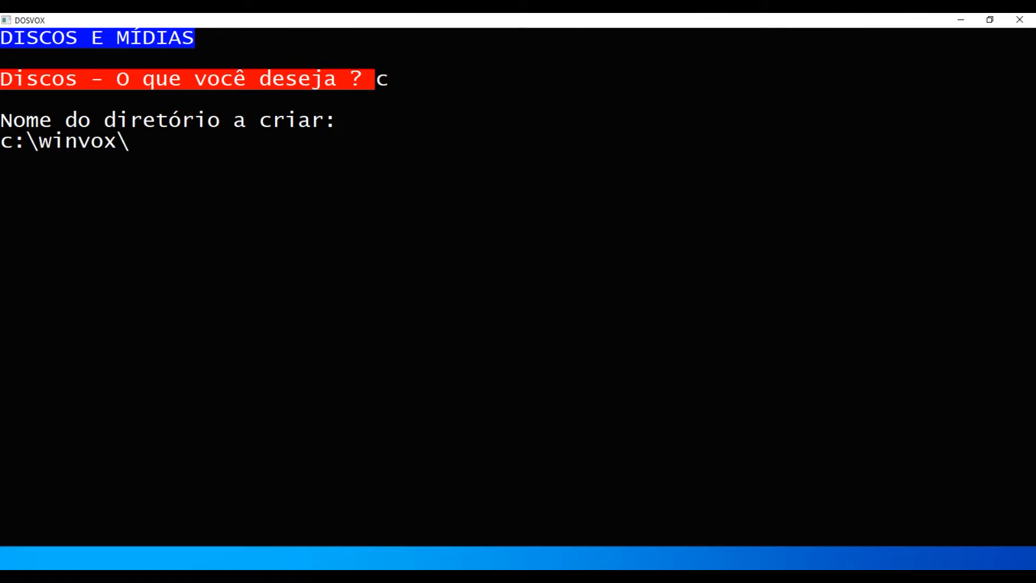
{"action": "type", "text": "ORIGINAIS"}
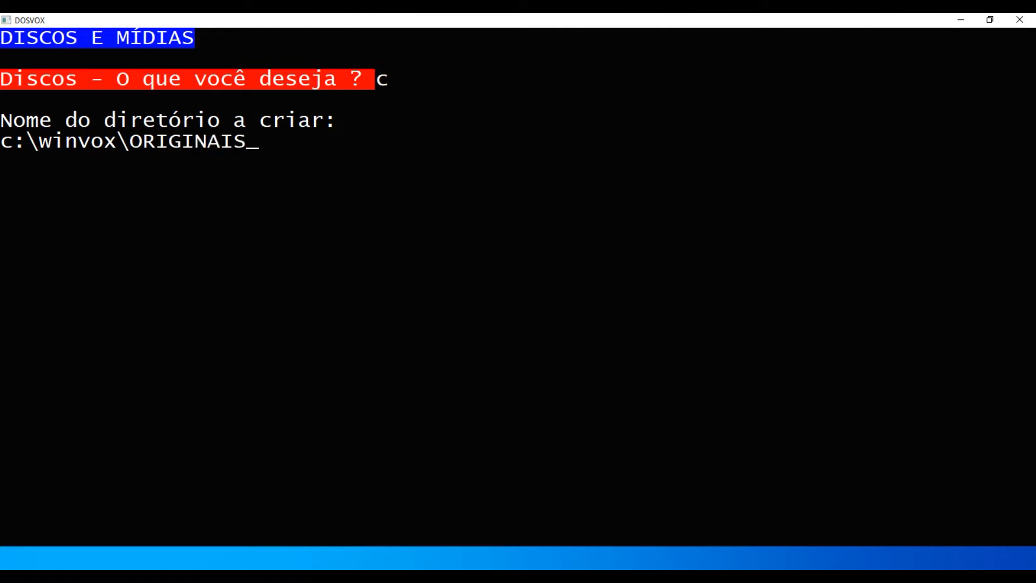
{"action": "key", "text": "Return"}
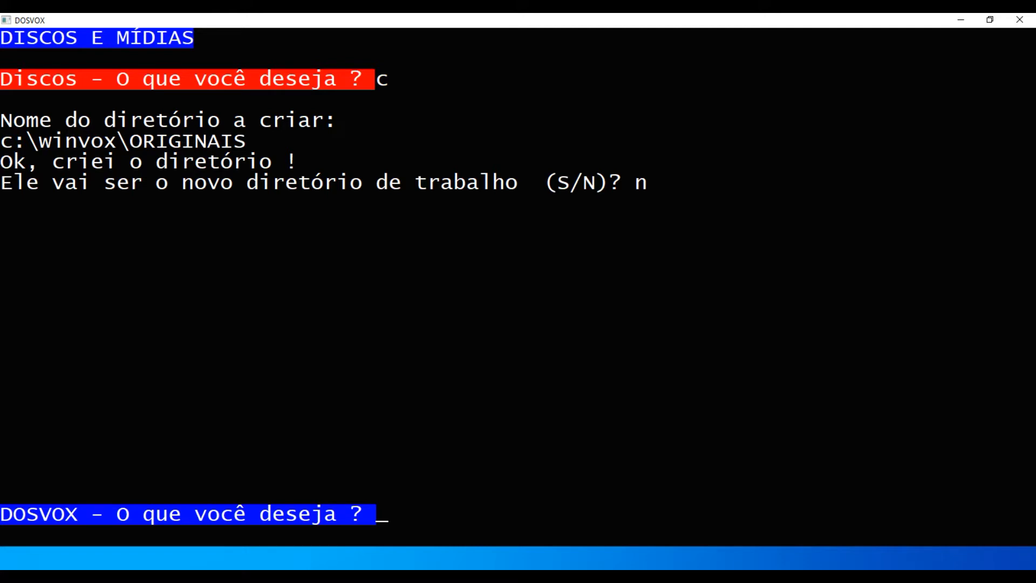
Step: Copy the file Forcavox.pal from the working directory to the directory c:\winvox\originais
{"action": "key", "text": "a"}
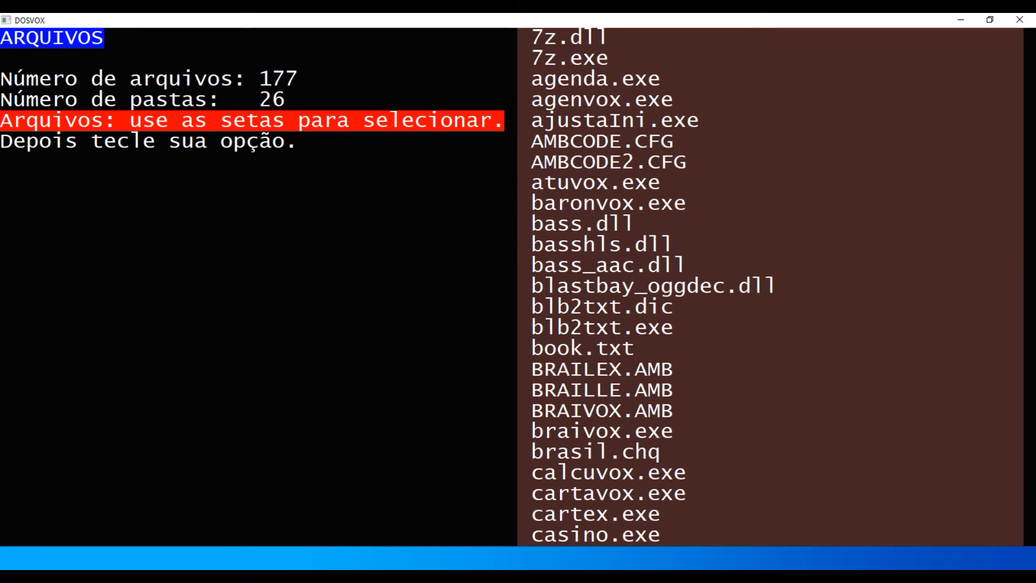
{"action": "key", "text": "Page_Down"}
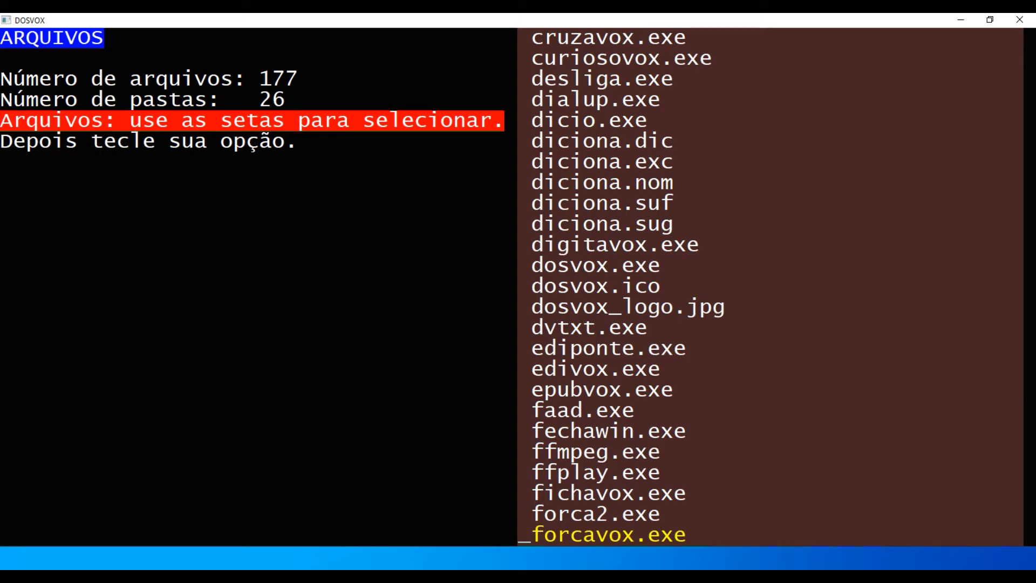
{"action": "key", "text": "Down"}
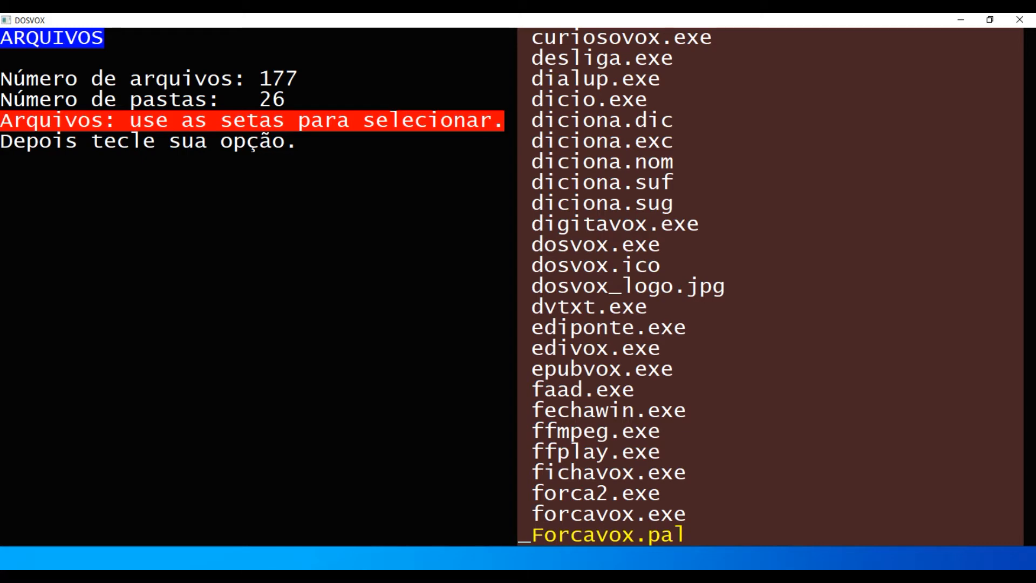
{"action": "key", "text": "Return"}
{"action": "key", "text": "c"}
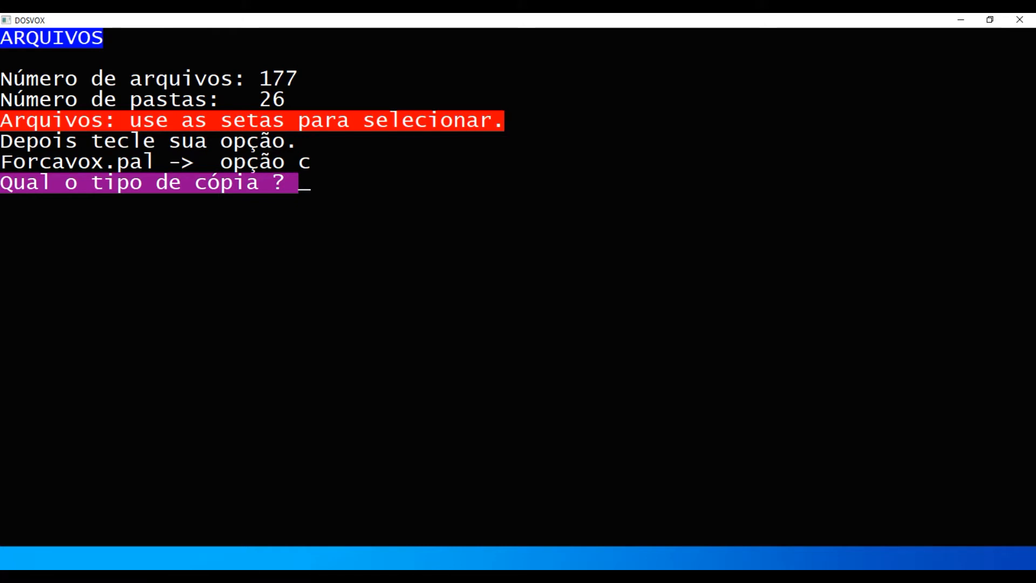
{"action": "key", "text": "Down"}
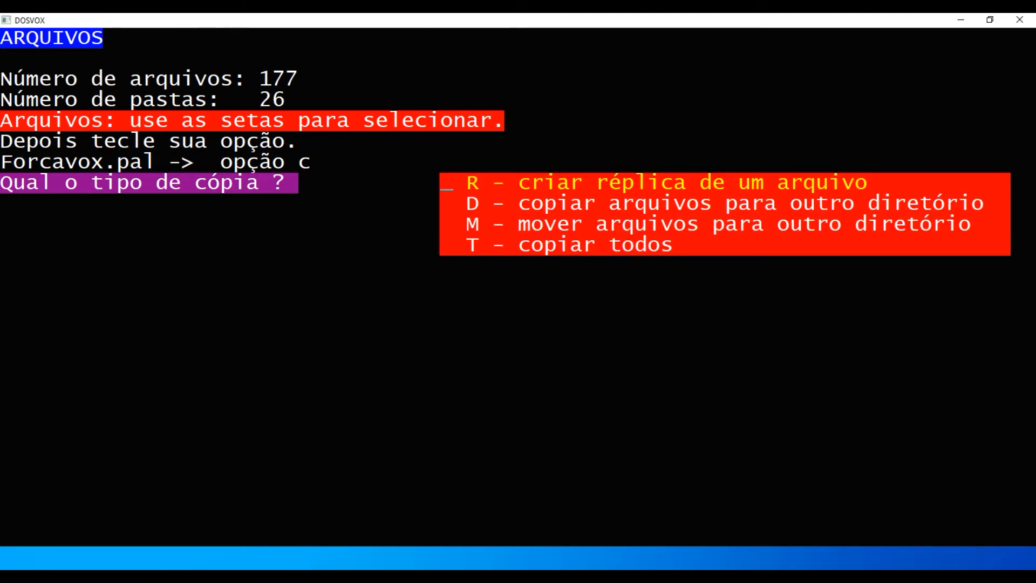
{"action": "key", "text": "Down"}
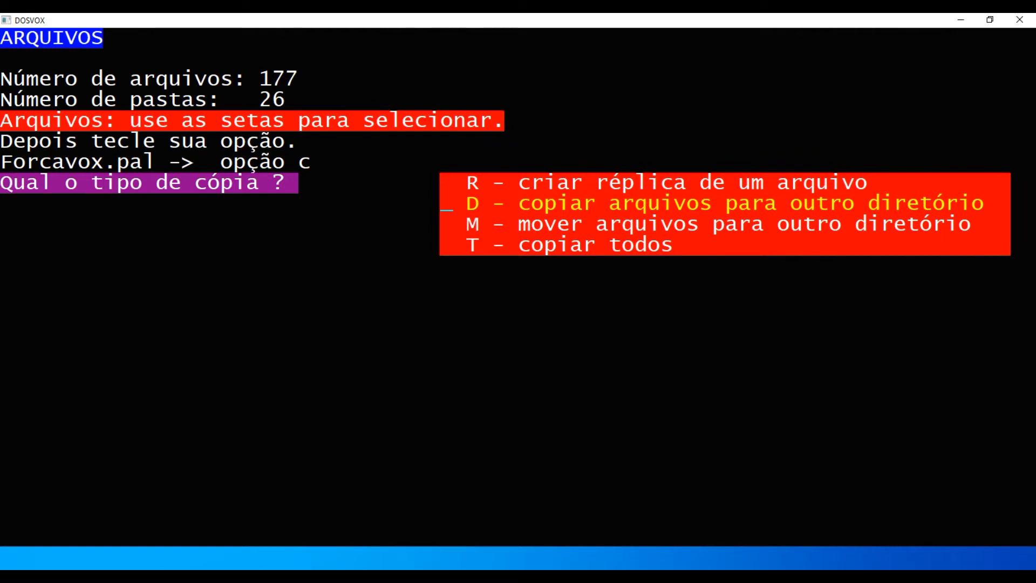
{"action": "key", "text": "Return"}
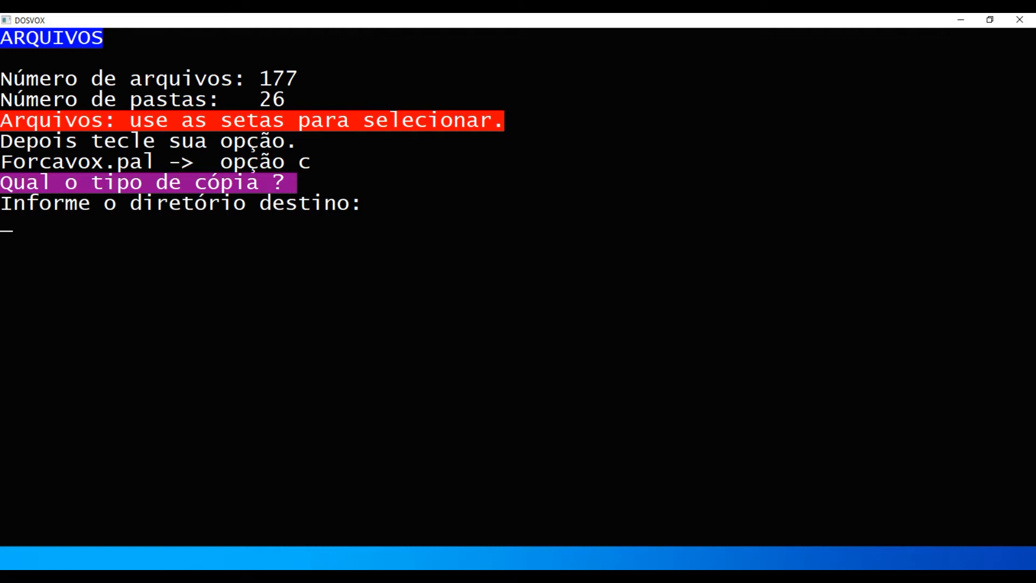
{"action": "type", "text": "c:\\winvox"}
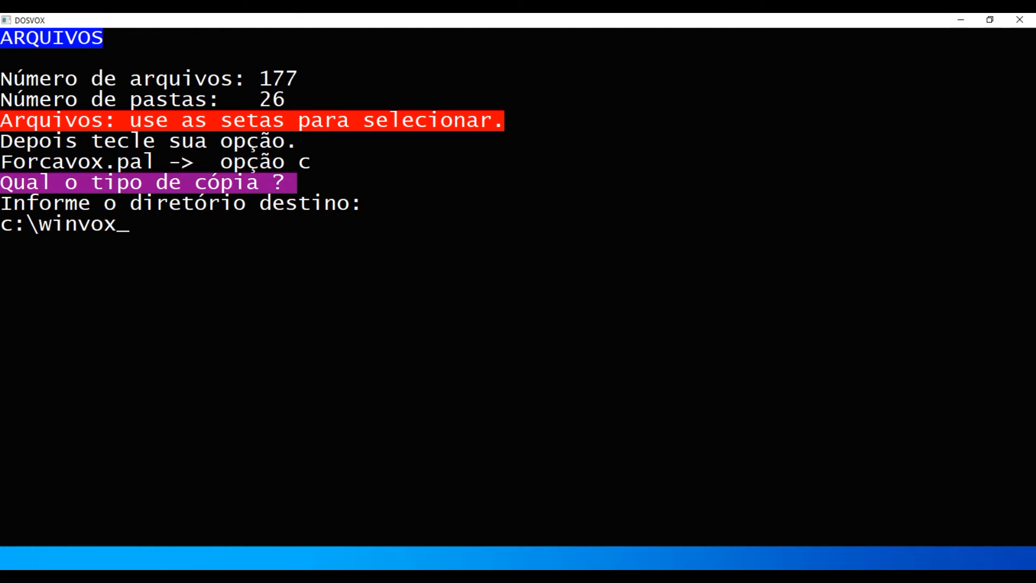
{"action": "type", "text": "\\originais"}
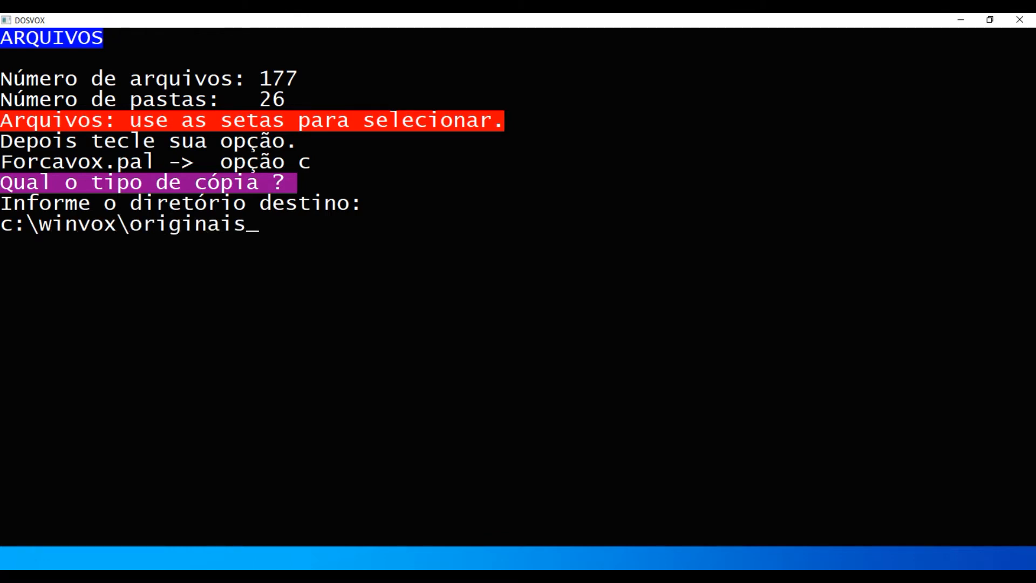
{"action": "key", "text": "Return"}
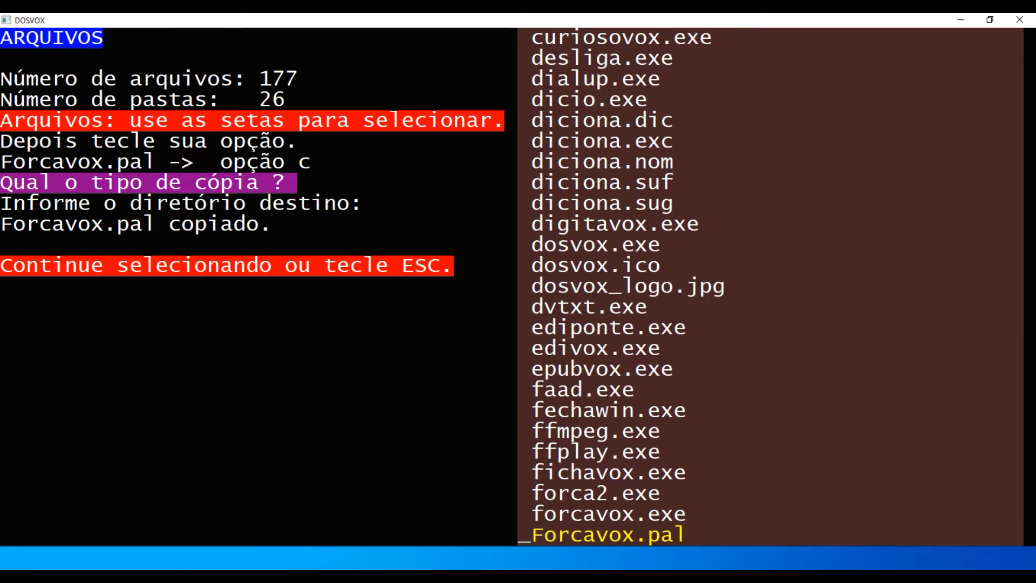
Step: Copy the file contavox.cnf to the directory c:\winvox\originais and leave the file list
{"action": "key", "text": "Home"}
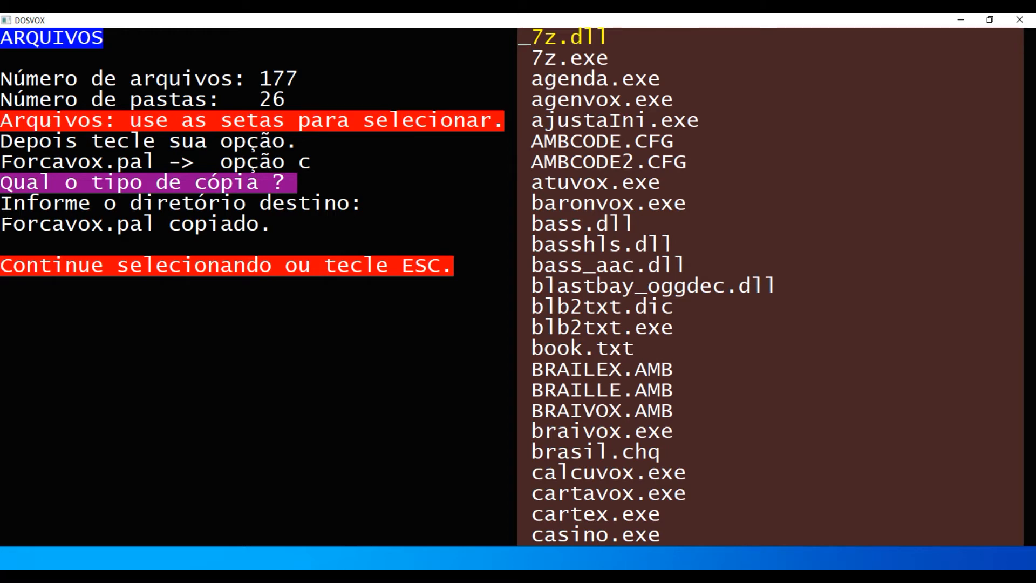
{"action": "key", "text": "Escape"}
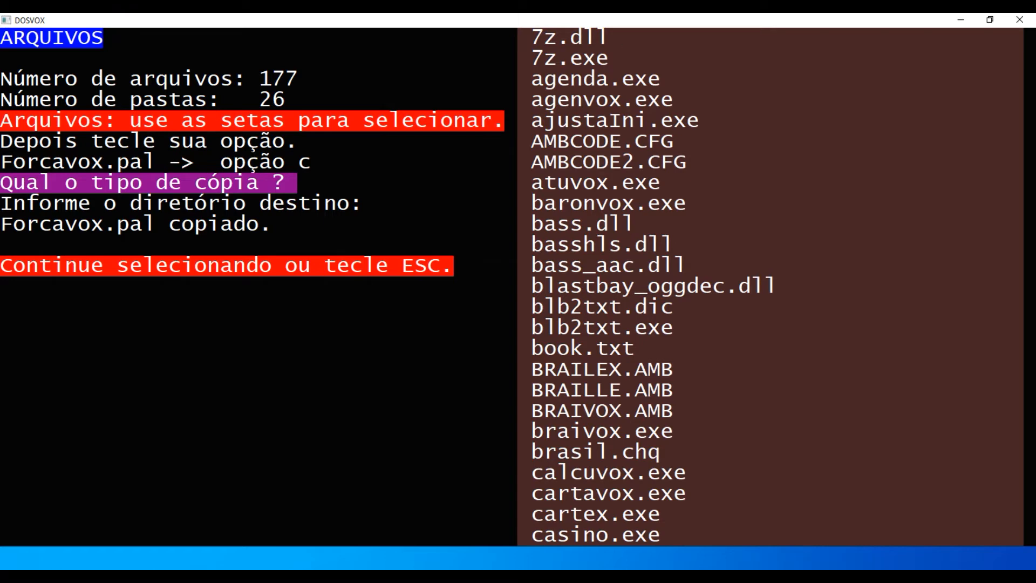
{"action": "key", "text": "Down"}
{"action": "key", "text": "Down"}
{"action": "key", "text": "Down"}
{"action": "key", "text": "Down"}
{"action": "key", "text": "Down"}
{"action": "key", "text": "Down"}
{"action": "key", "text": "Down"}
{"action": "key", "text": "Down"}
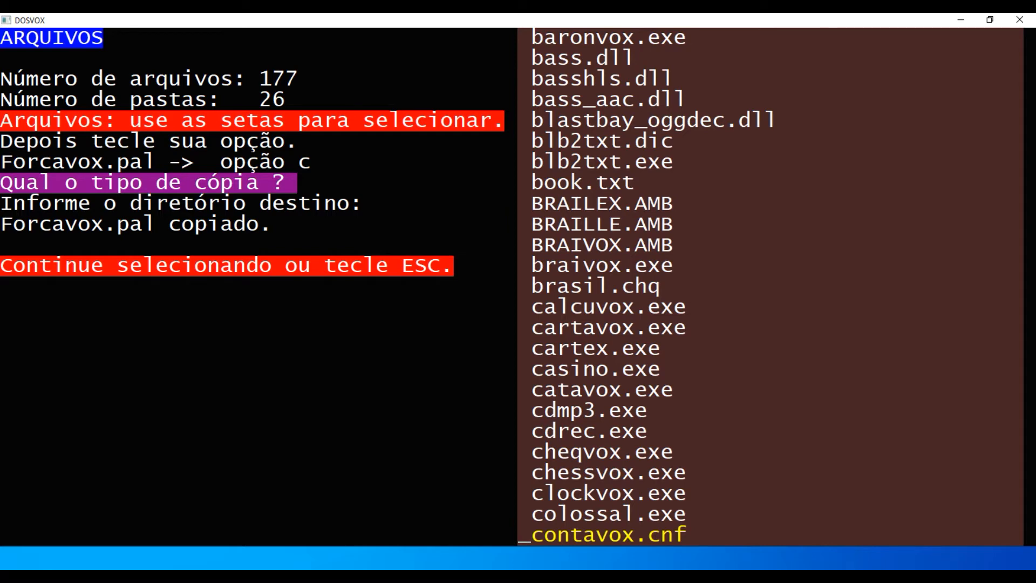
{"action": "key", "text": "d"}
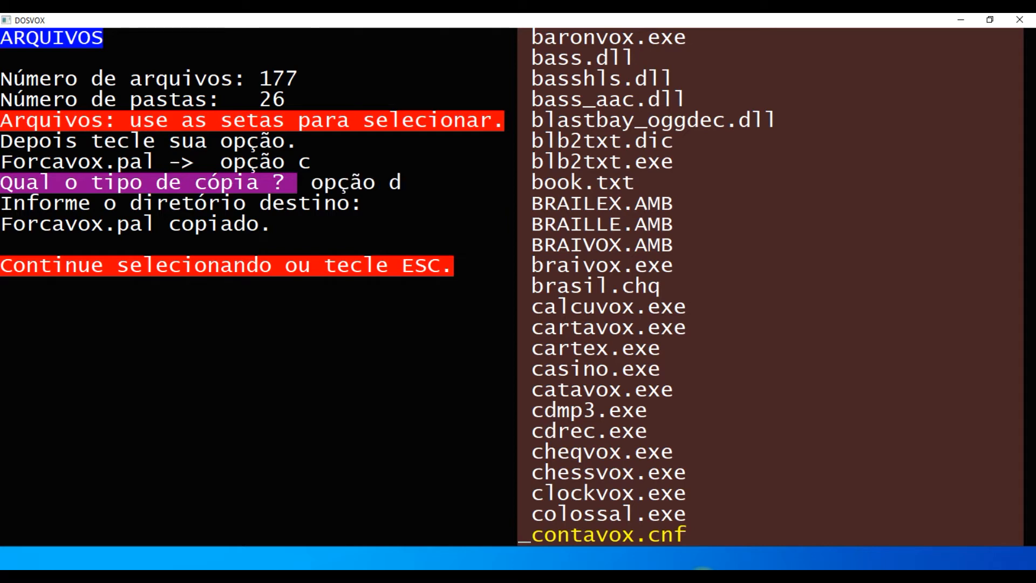
{"action": "key", "text": "c"}
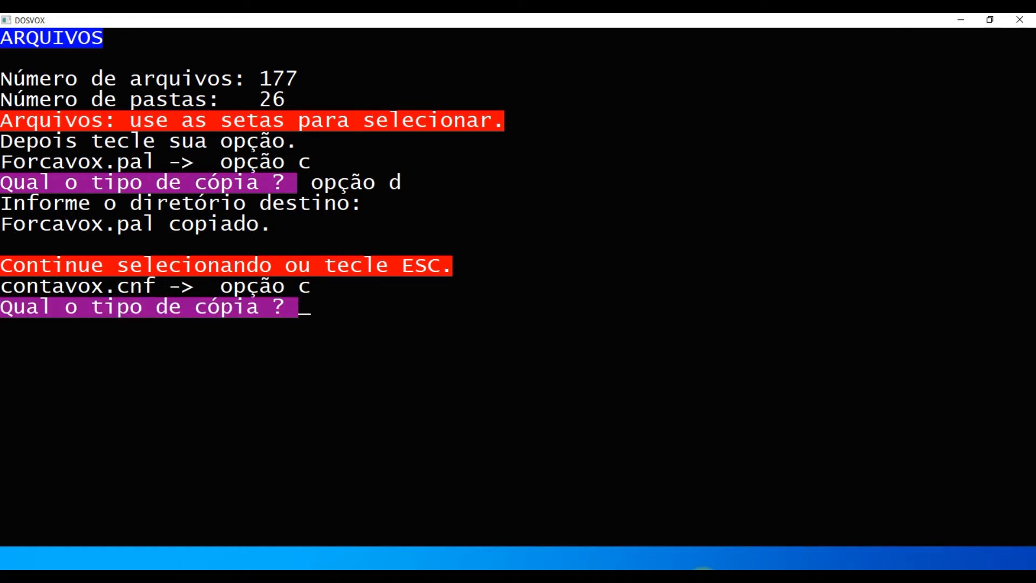
{"action": "key", "text": "d"}
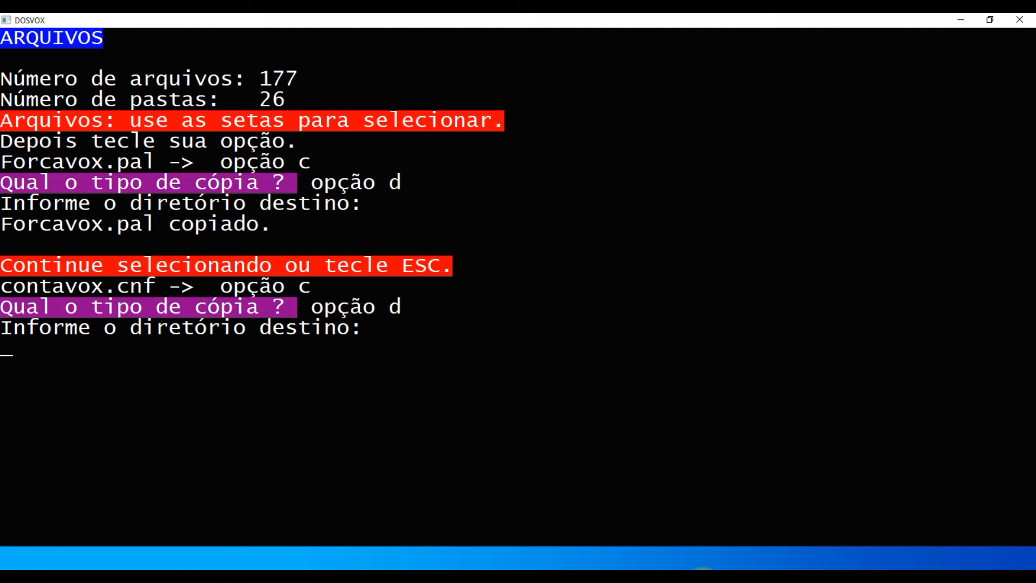
{"action": "type", "text": "c:\\winvox"}
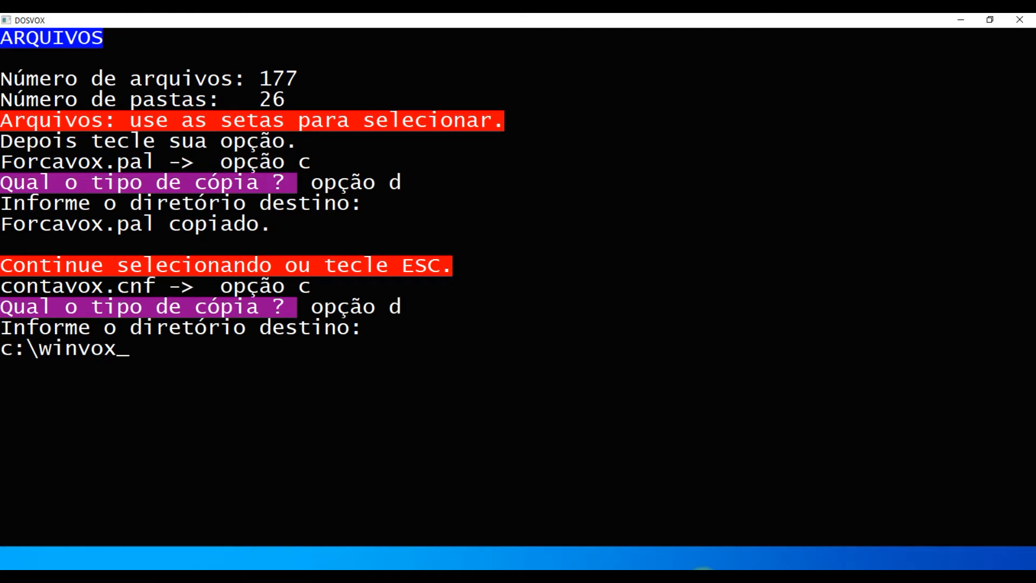
{"action": "type", "text": "\\originais"}
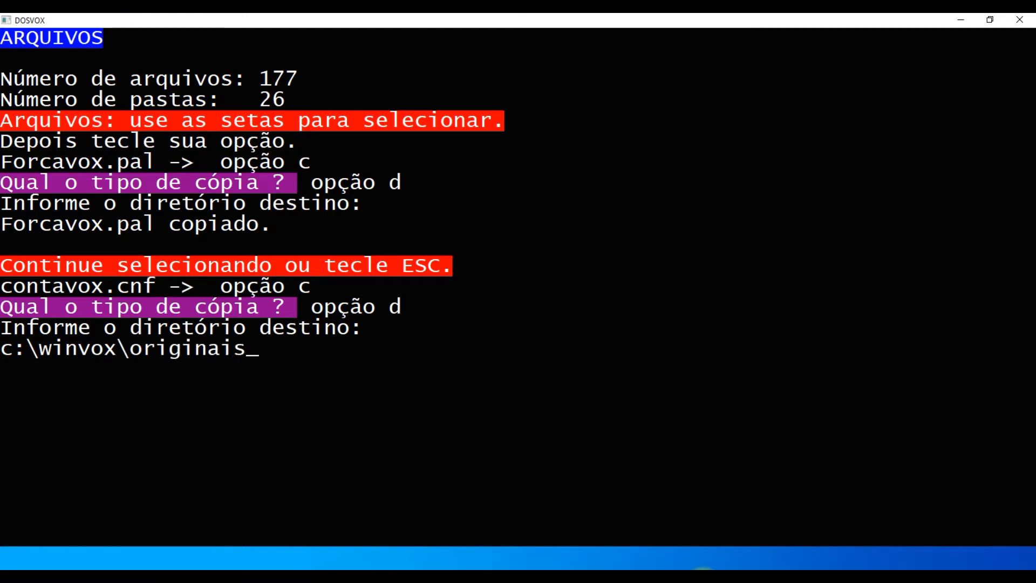
{"action": "key", "text": "Return"}
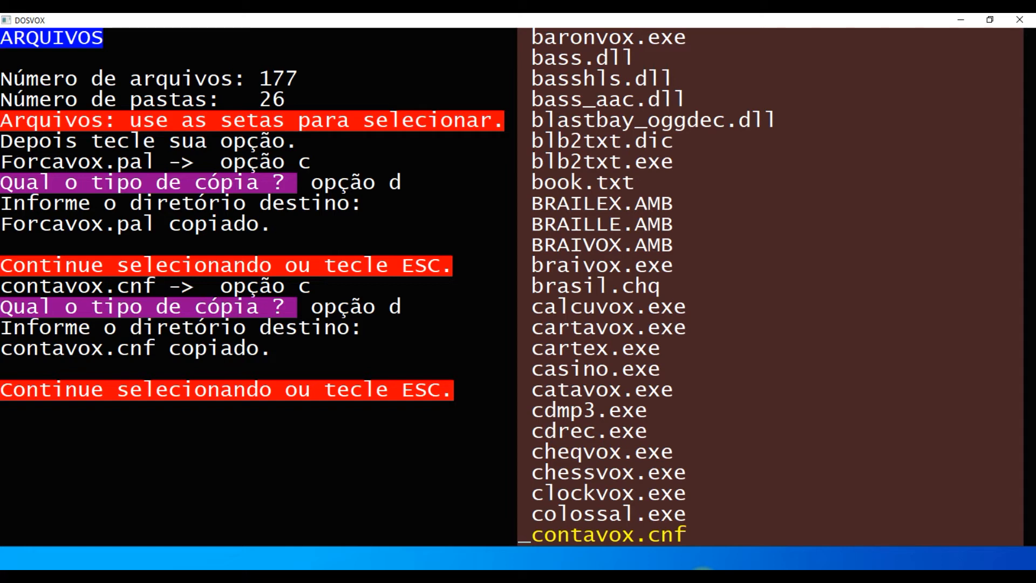
{"action": "key", "text": "Escape"}
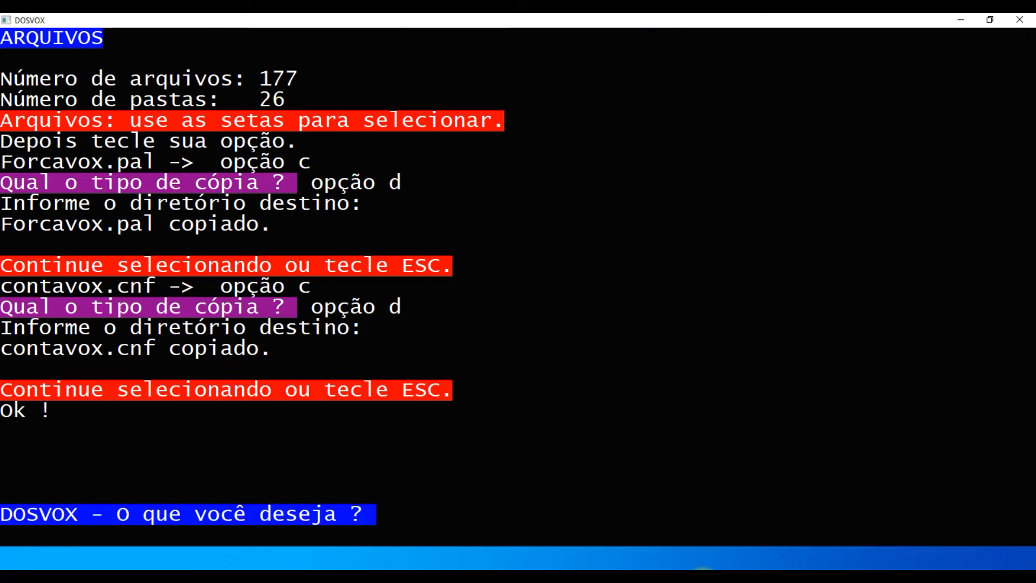
Step: Change the working directory to the Som subdirectory of c:\winvox
{"action": "key", "text": "s"}
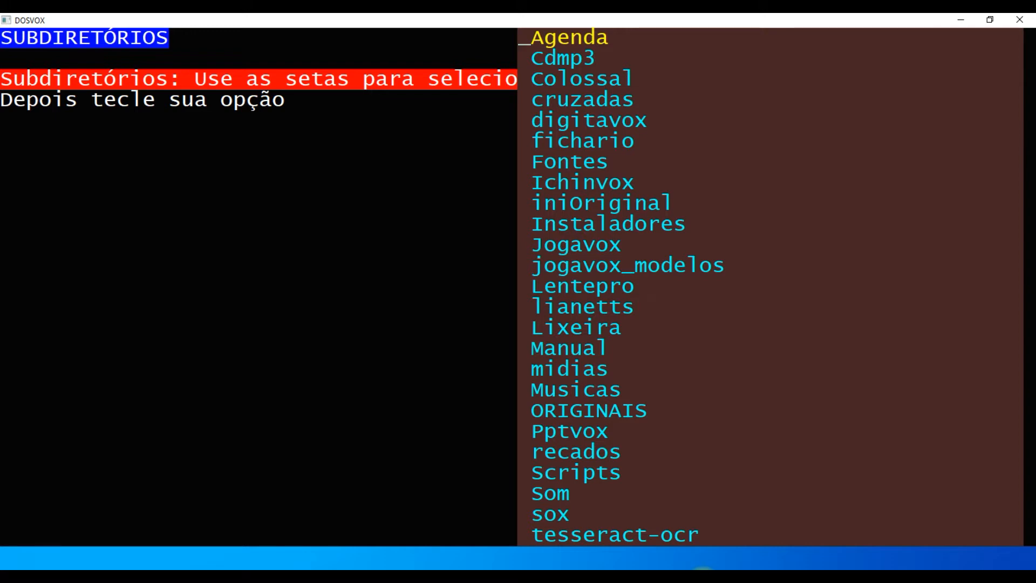
{"action": "key", "text": "Down"}
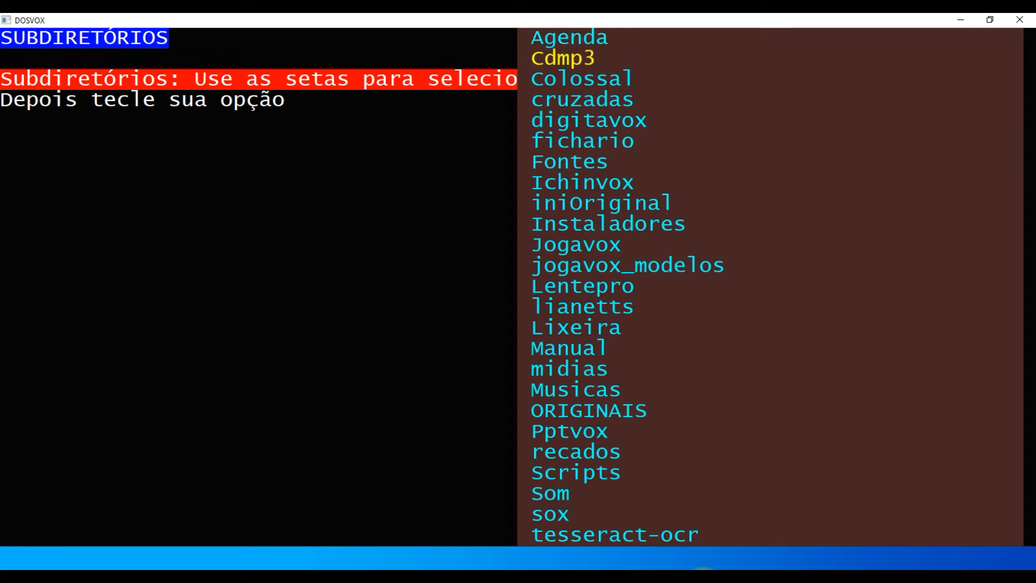
{"action": "key", "text": "Down"}
{"action": "key", "text": "Down"}
{"action": "key", "text": "Down"}
{"action": "key", "text": "Down"}
{"action": "key", "text": "Down"}
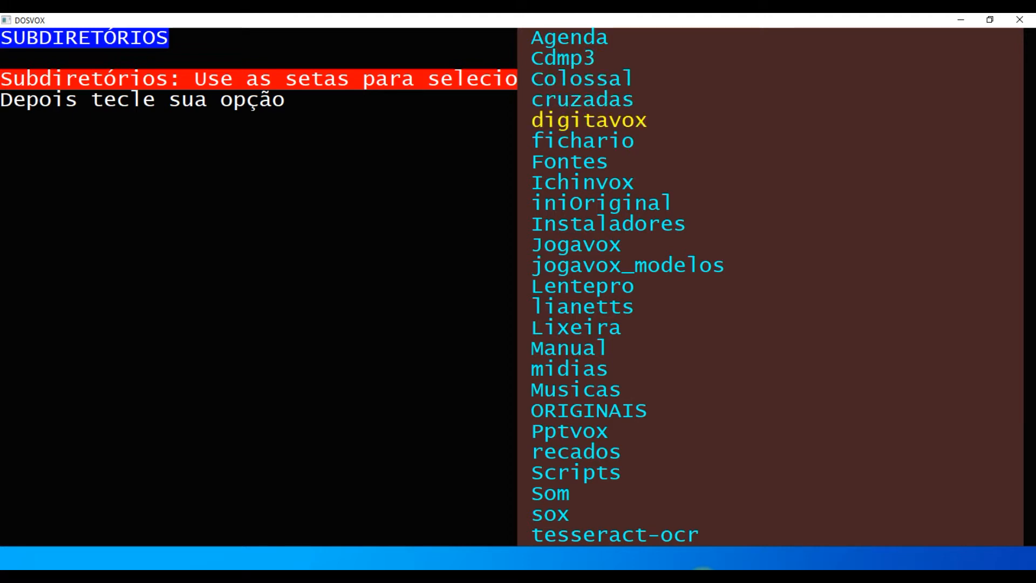
{"action": "key", "text": "Down"}
{"action": "key", "text": "Down"}
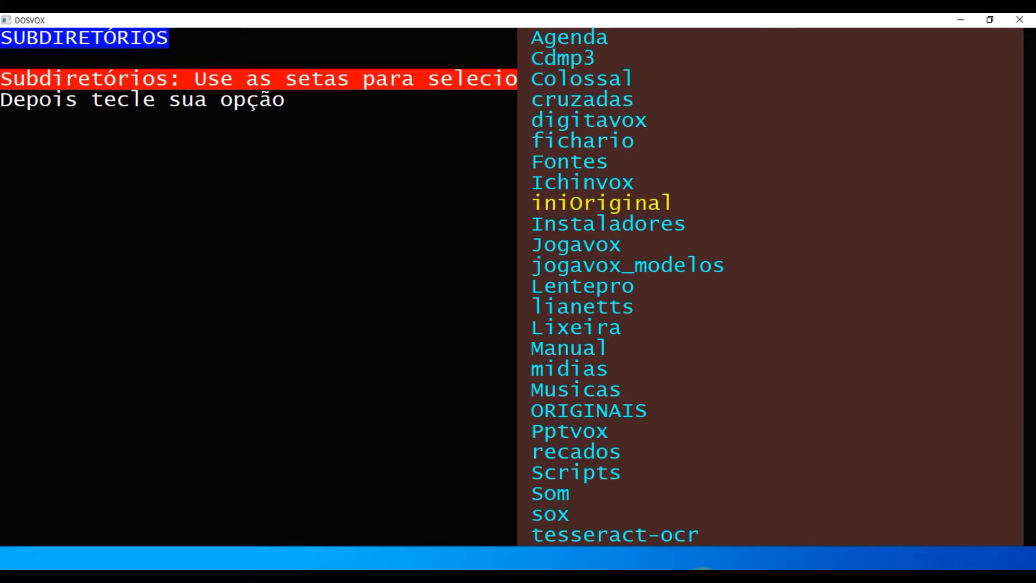
{"action": "key", "text": "Down"}
{"action": "key", "text": "Down"}
{"action": "key", "text": "Down"}
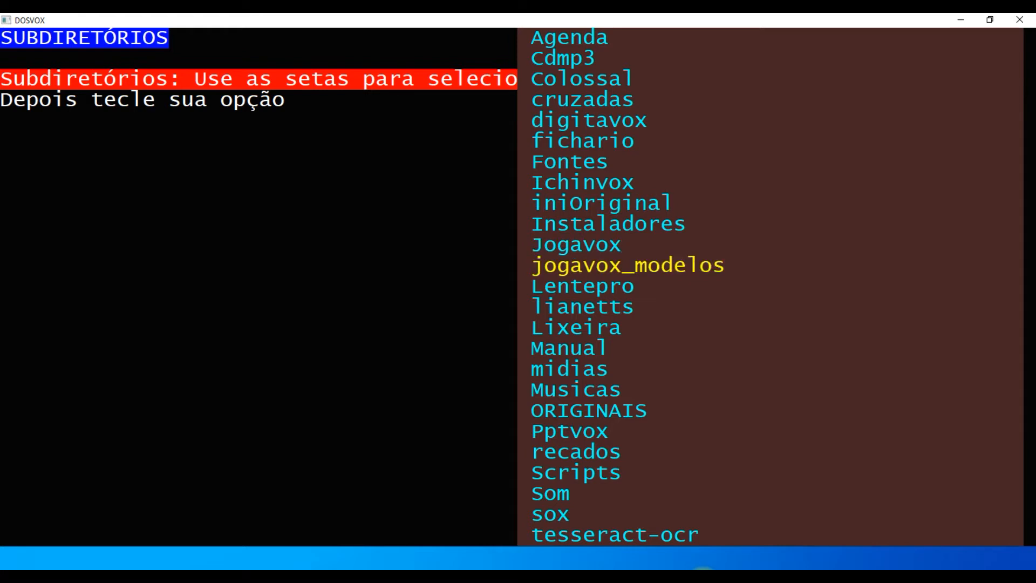
{"action": "key", "text": "Down"}
{"action": "key", "text": "Down"}
{"action": "key", "text": "Down"}
{"action": "key", "text": "Down"}
{"action": "key", "text": "Down"}
{"action": "key", "text": "Down"}
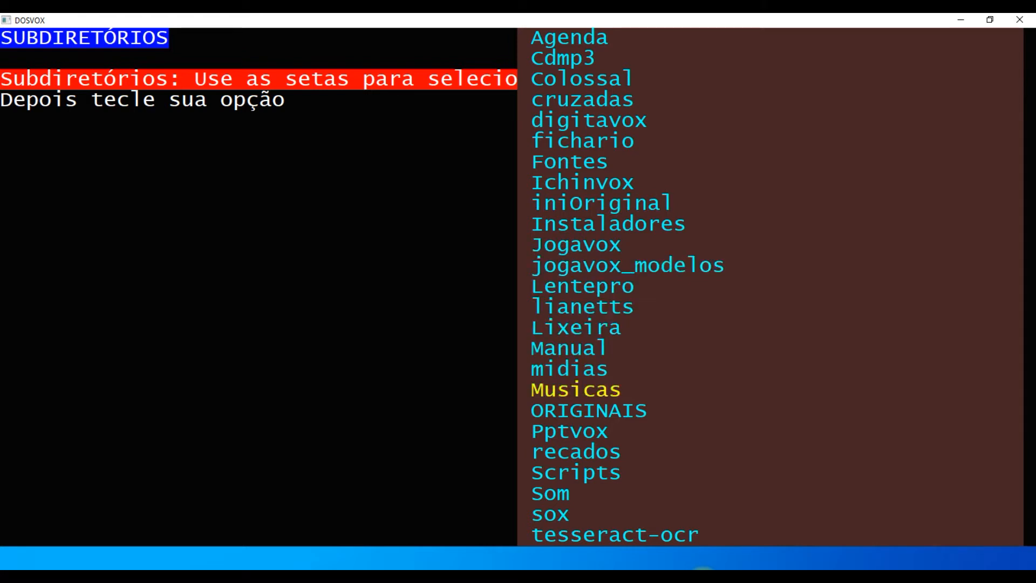
{"action": "key", "text": "Down"}
{"action": "key", "text": "Down"}
{"action": "key", "text": "Down"}
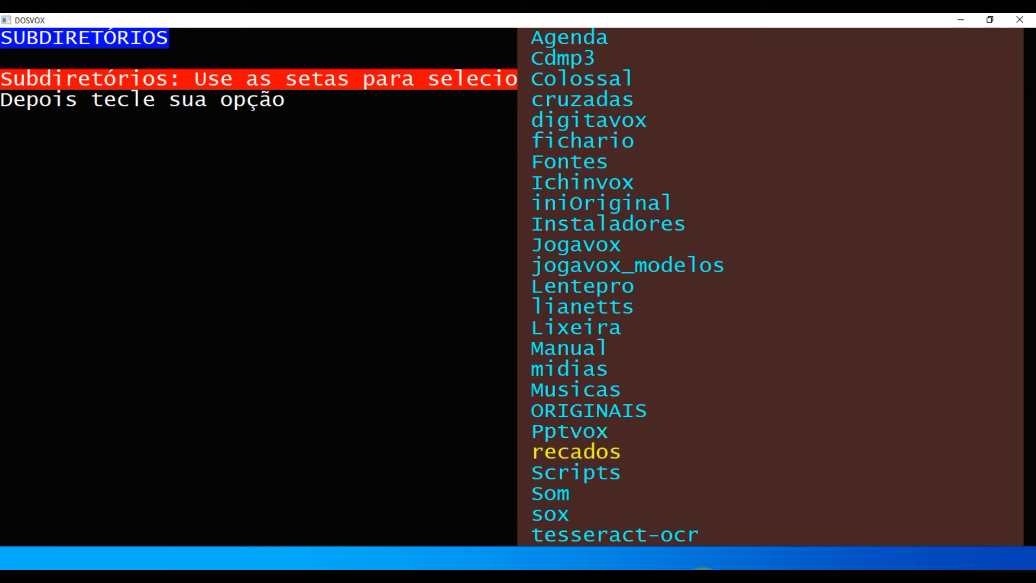
{"action": "key", "text": "Down"}
{"action": "key", "text": "Down"}
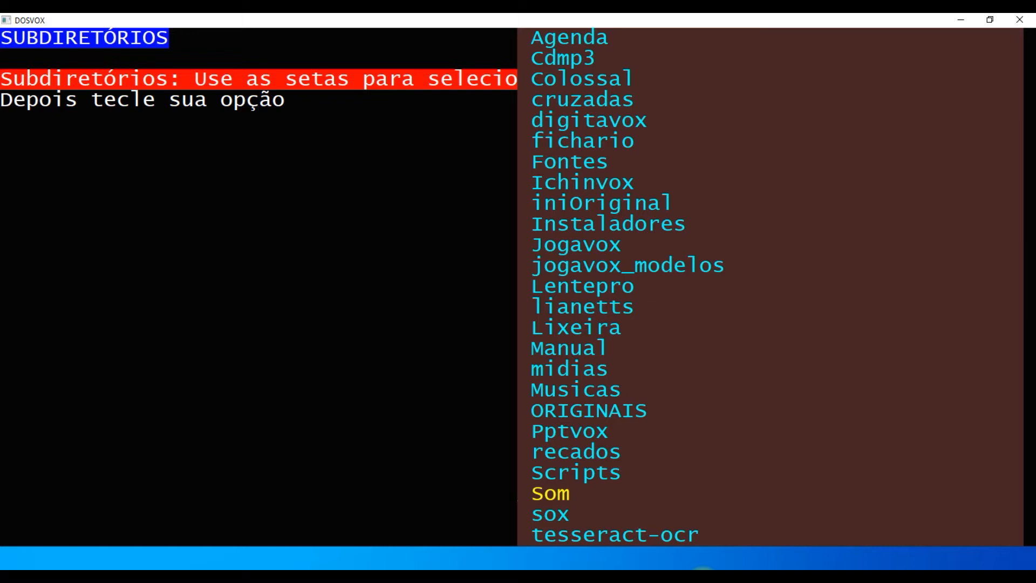
{"action": "key", "text": "Return"}
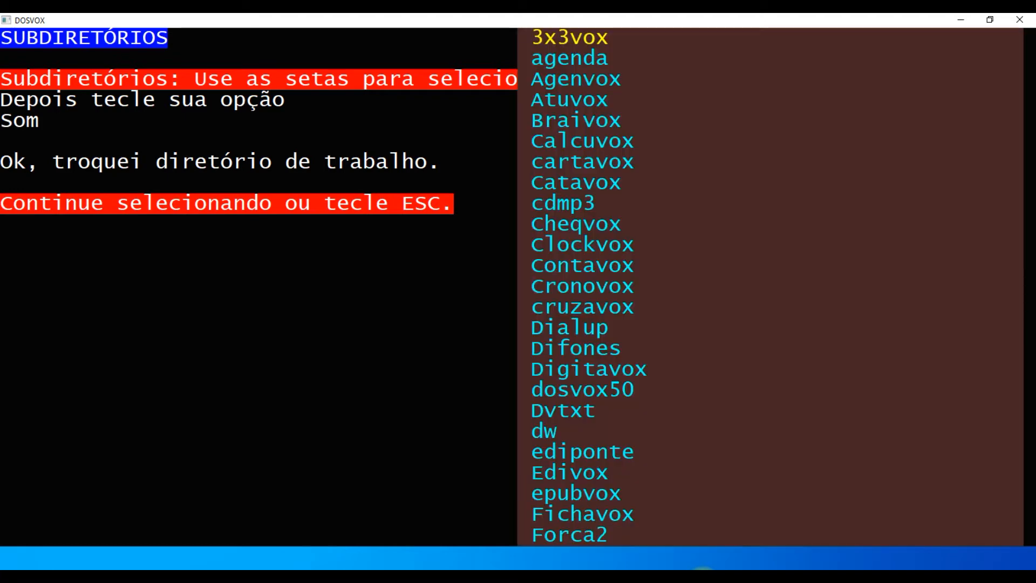
{"action": "key", "text": "Escape"}
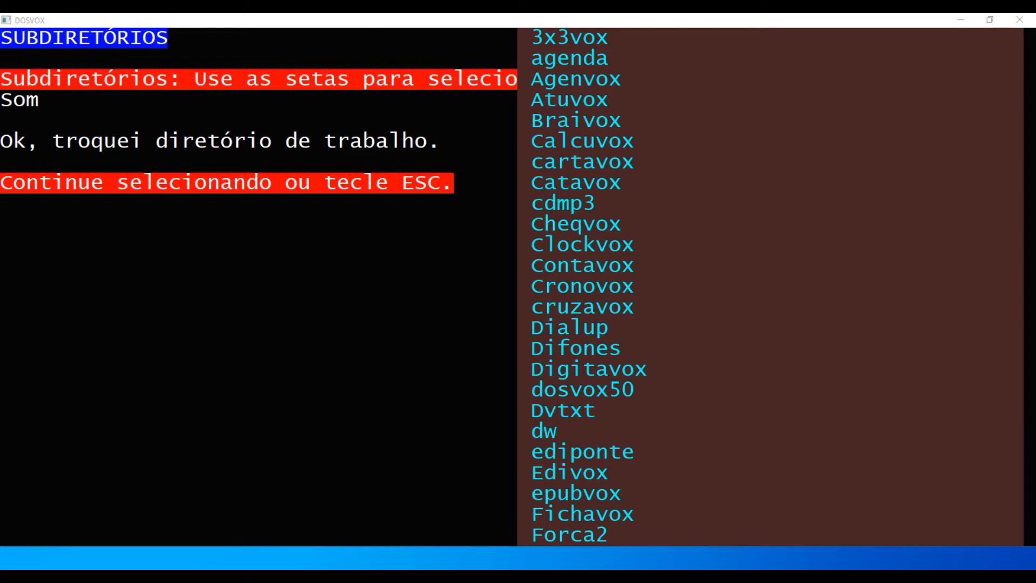
Step: Change the working directory to the Catavox subdirectory inside Som
{"action": "key", "text": "Down"}
{"action": "key", "text": "Down"}
{"action": "key", "text": "Down"}
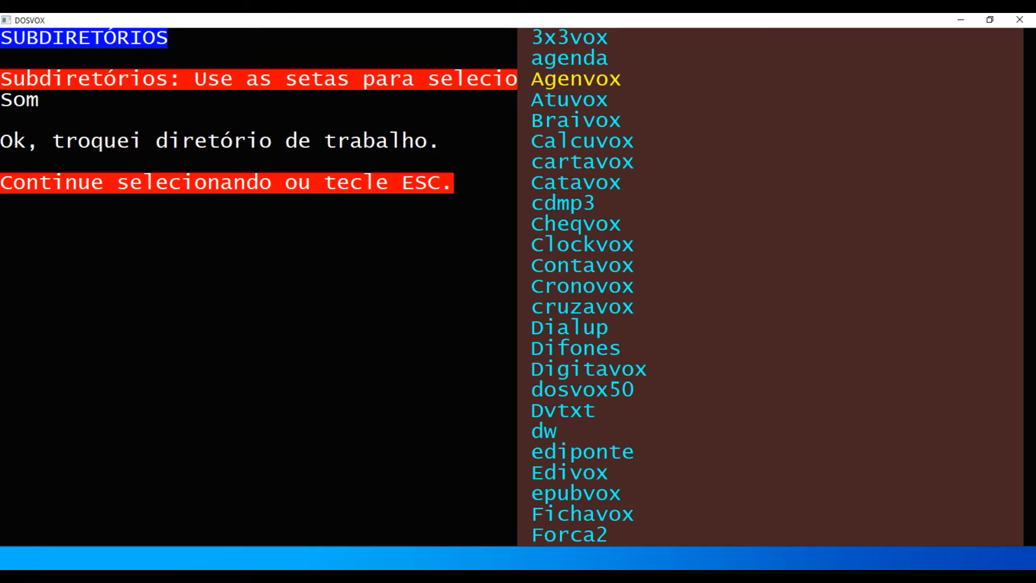
{"action": "key", "text": "Down"}
{"action": "key", "text": "Down"}
{"action": "key", "text": "Down"}
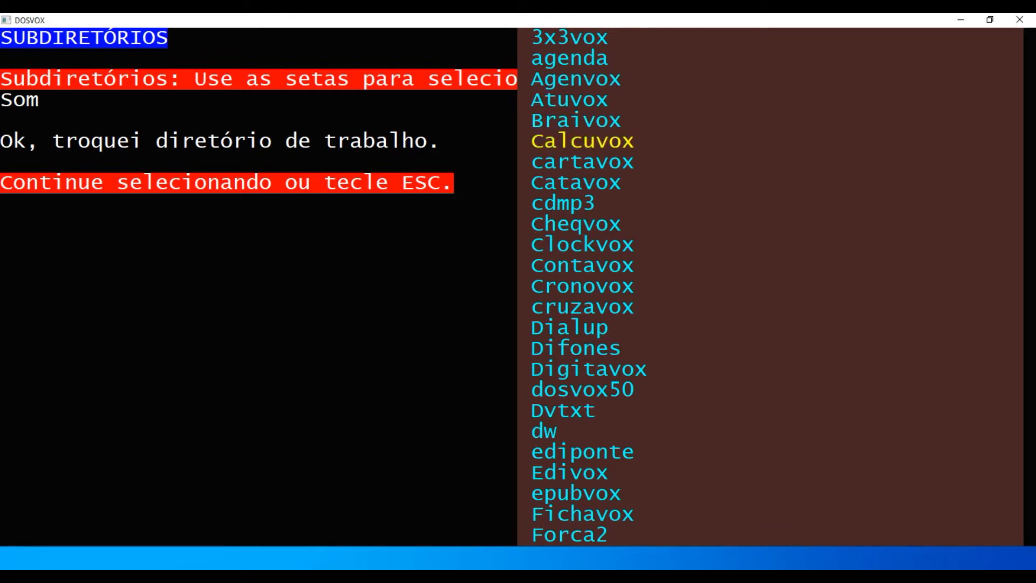
{"action": "key", "text": "Down"}
{"action": "key", "text": "Down"}
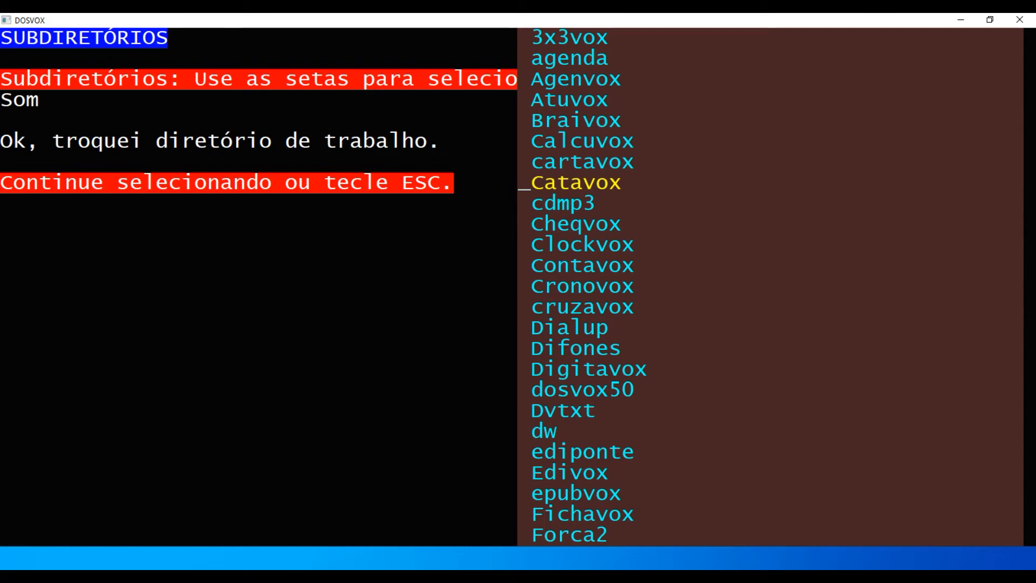
{"action": "key", "text": "Return"}
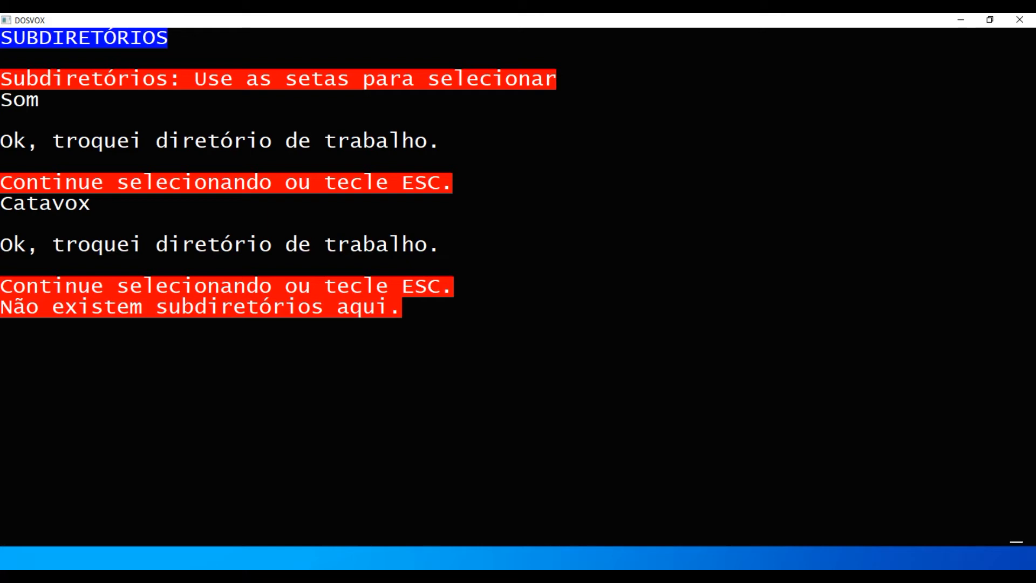
Step: Copy the file Catavox.pal to the directory c:\winvox\originais and leave the file list
{"action": "key", "text": "a"}
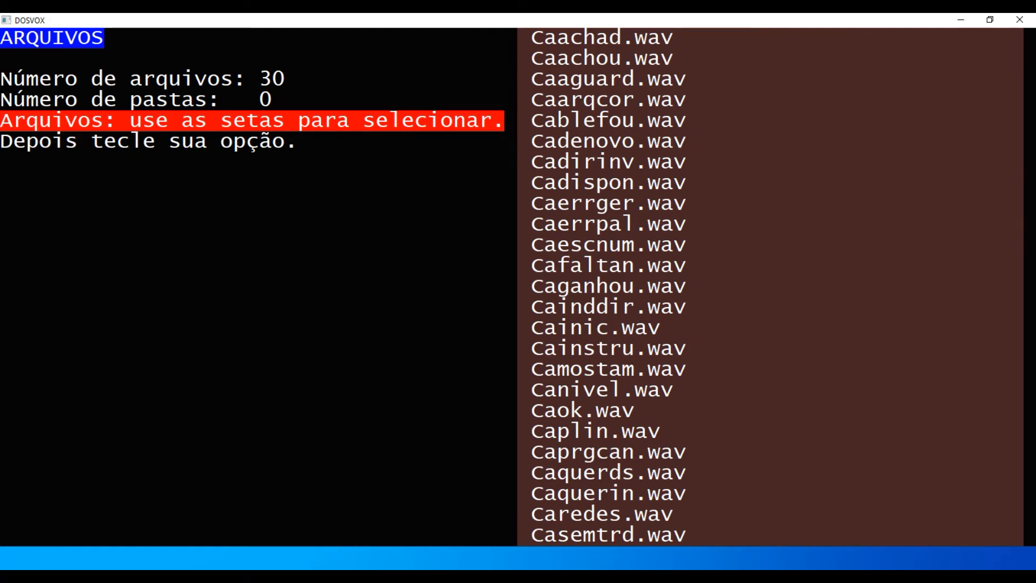
{"action": "key", "text": "Down"}
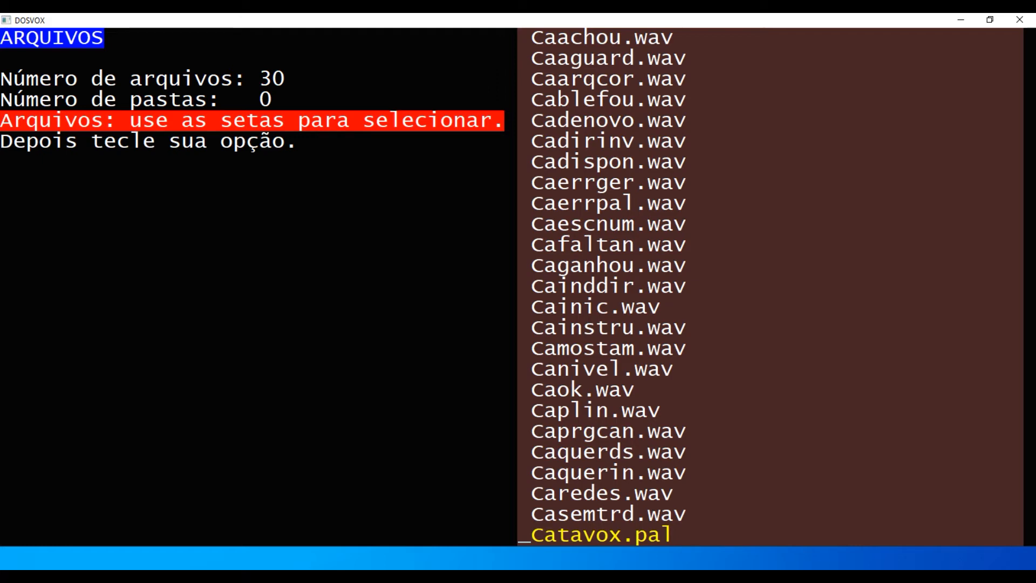
{"action": "key", "text": "Return"}
{"action": "key", "text": "c"}
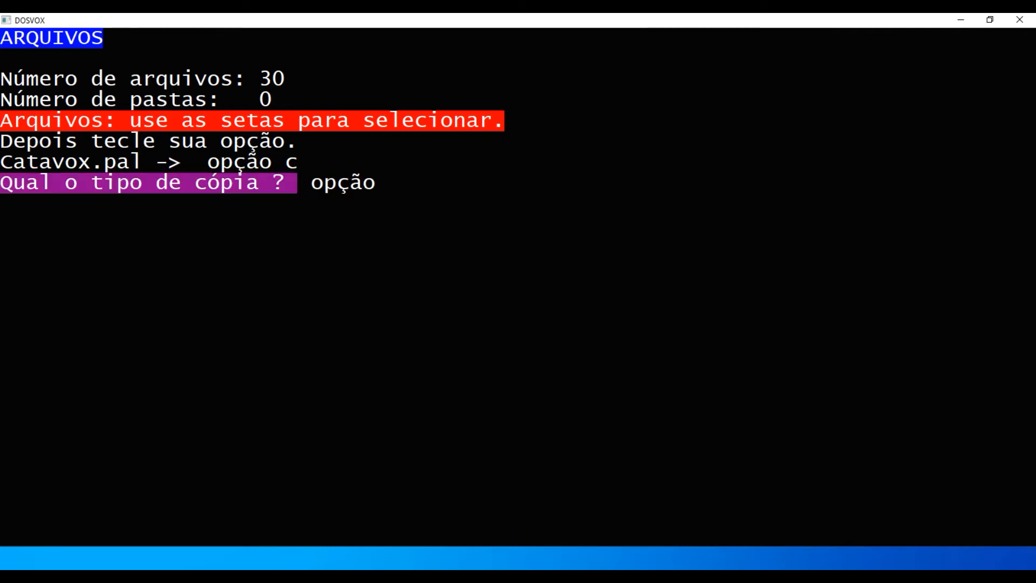
{"action": "key", "text": "d"}
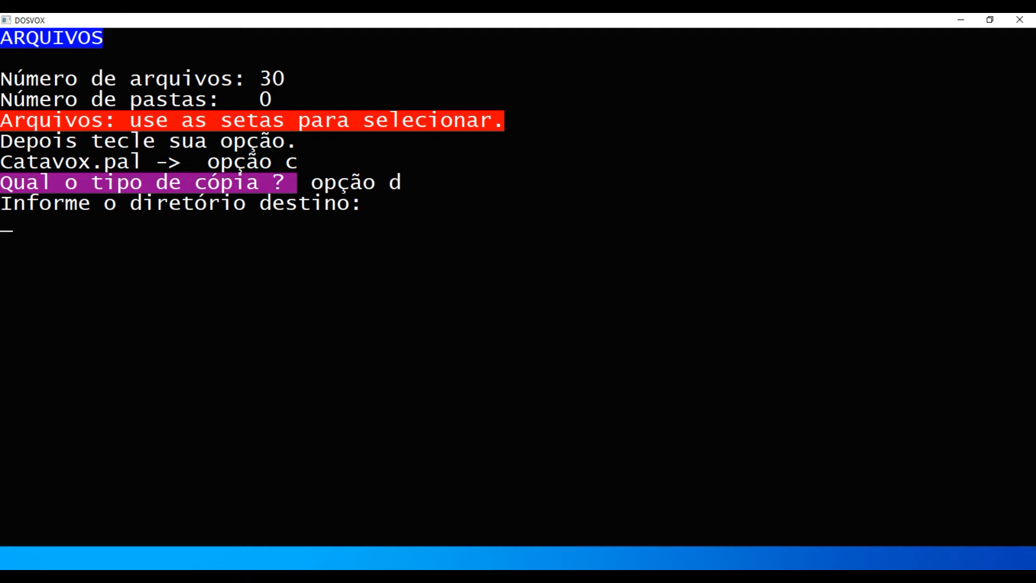
{"action": "key", "text": "Return"}
{"action": "type", "text": "c:\\w"}
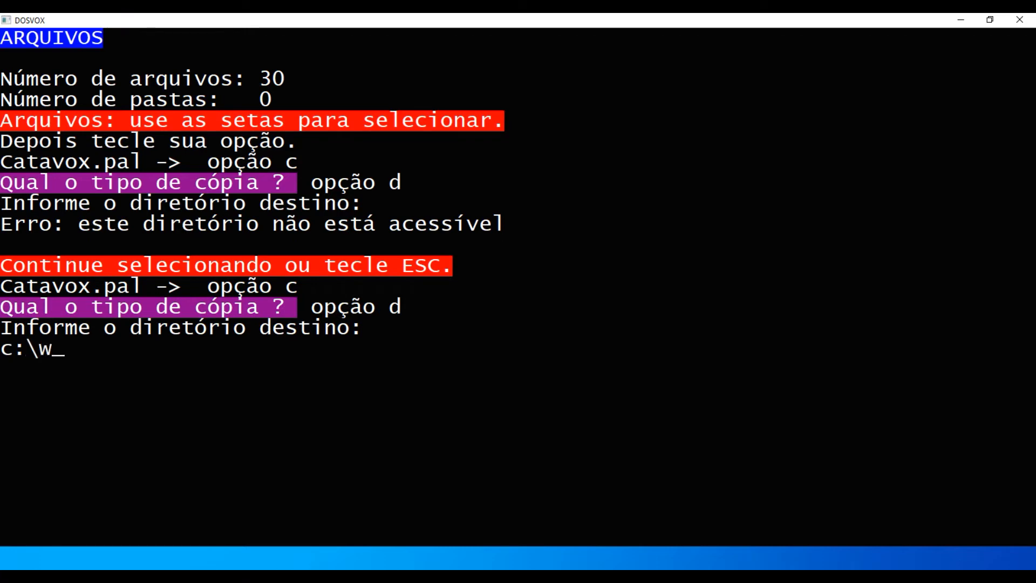
{"action": "type", "text": "invox"}
{"action": "type", "text": "\\"}
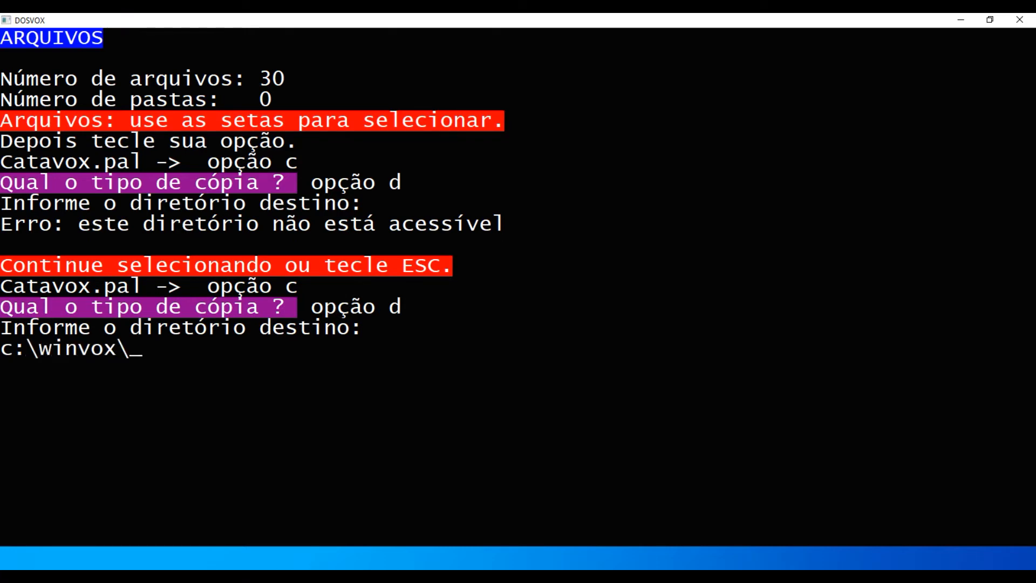
{"action": "type", "text": "originais"}
{"action": "key", "text": "Return"}
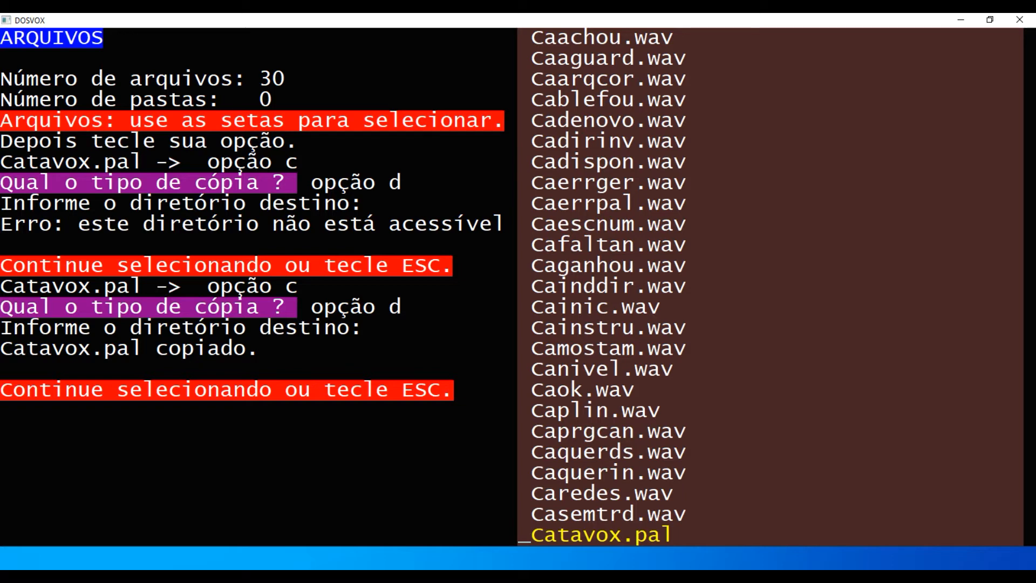
{"action": "key", "text": "Escape"}
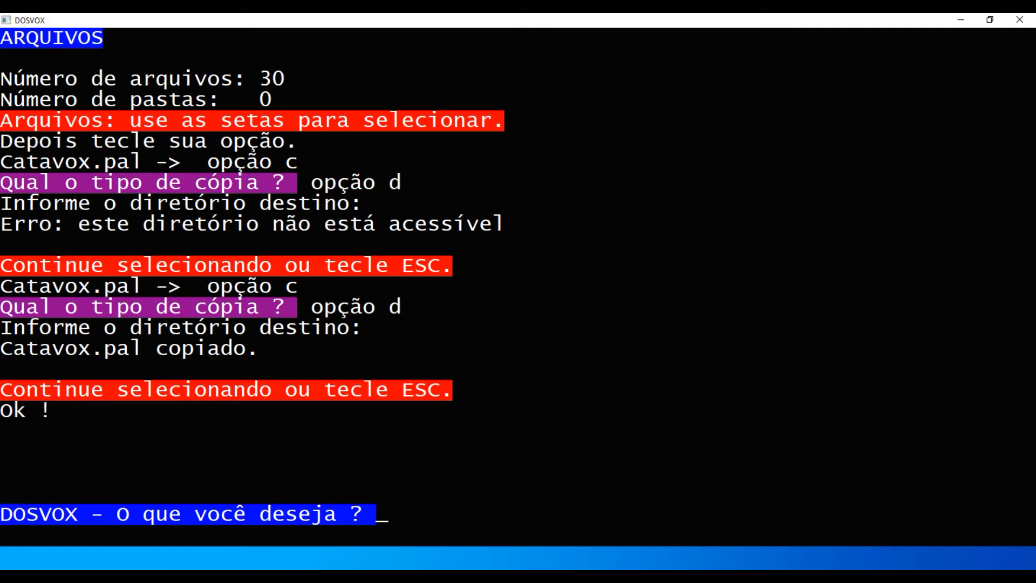
Step: Open the file Catavox.pal from the working directory for editing in the text editor
{"action": "type", "text": "a"}
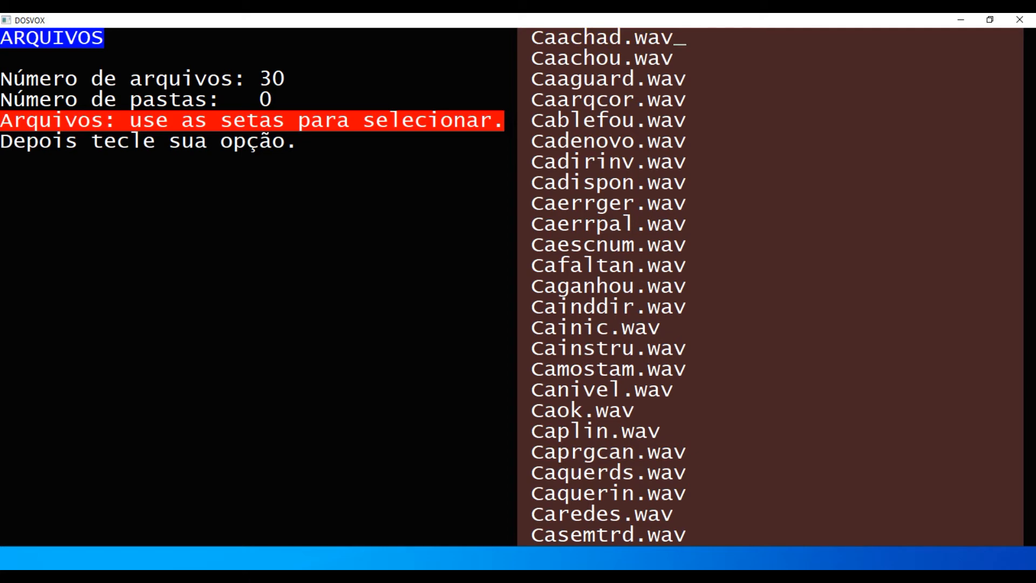
{"action": "key", "text": "Down"}
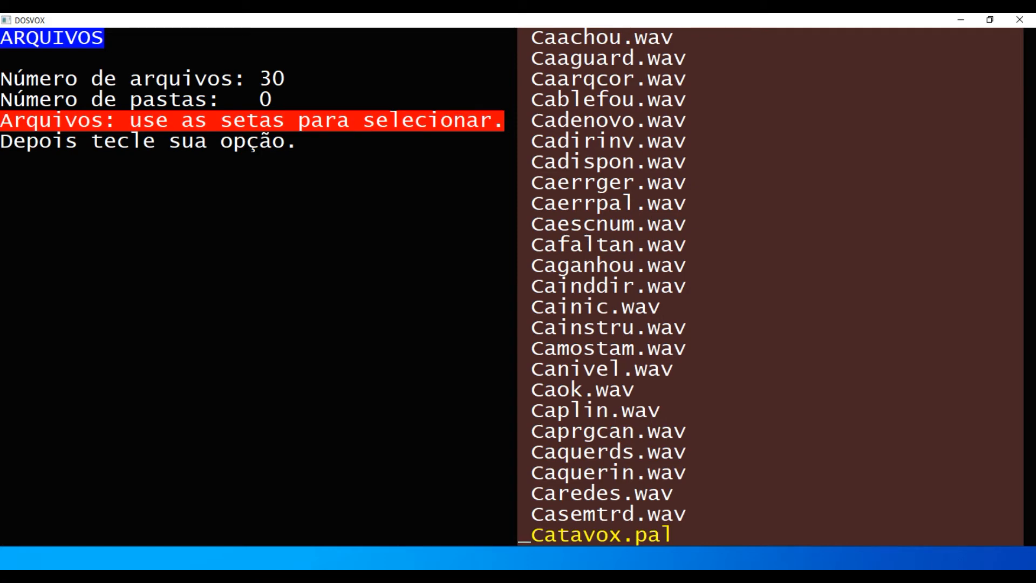
{"action": "key", "text": "Return"}
{"action": "key", "text": "e"}
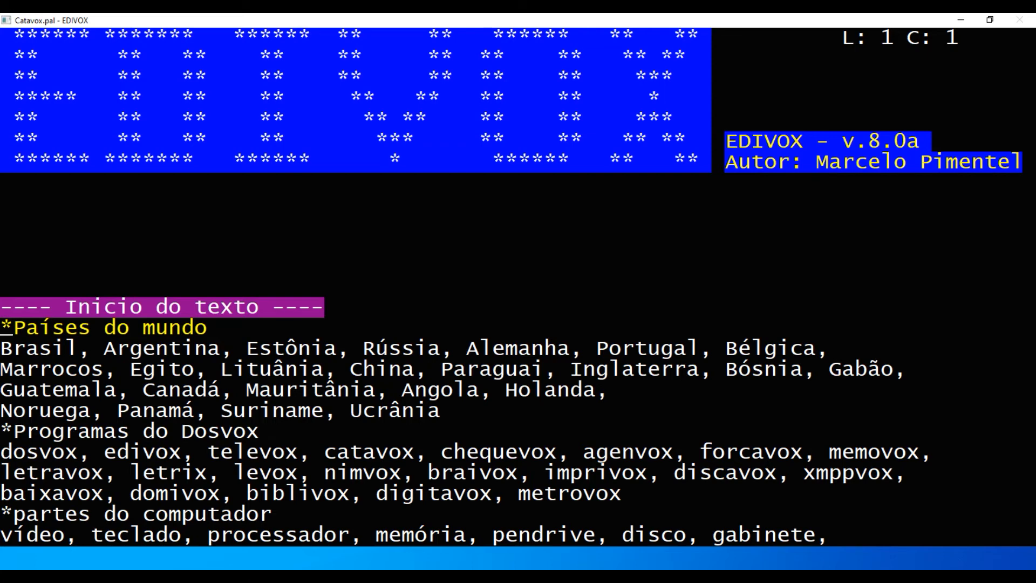
Step: Add the category heading *cores on a new line at the end of the text, followed by a line break
{"action": "key", "text": "ctrl+Page_Down"}
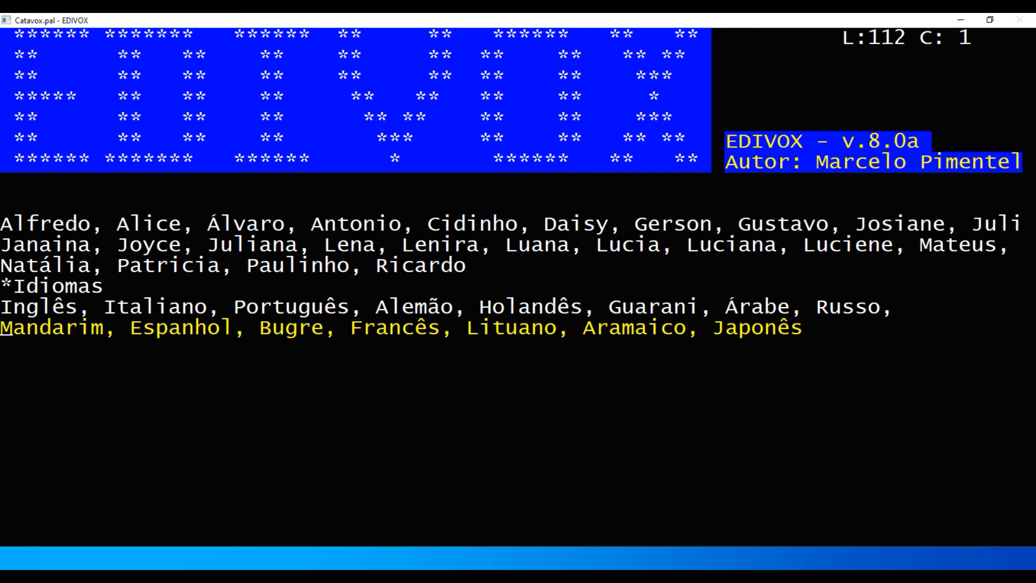
{"action": "key", "text": "Down"}
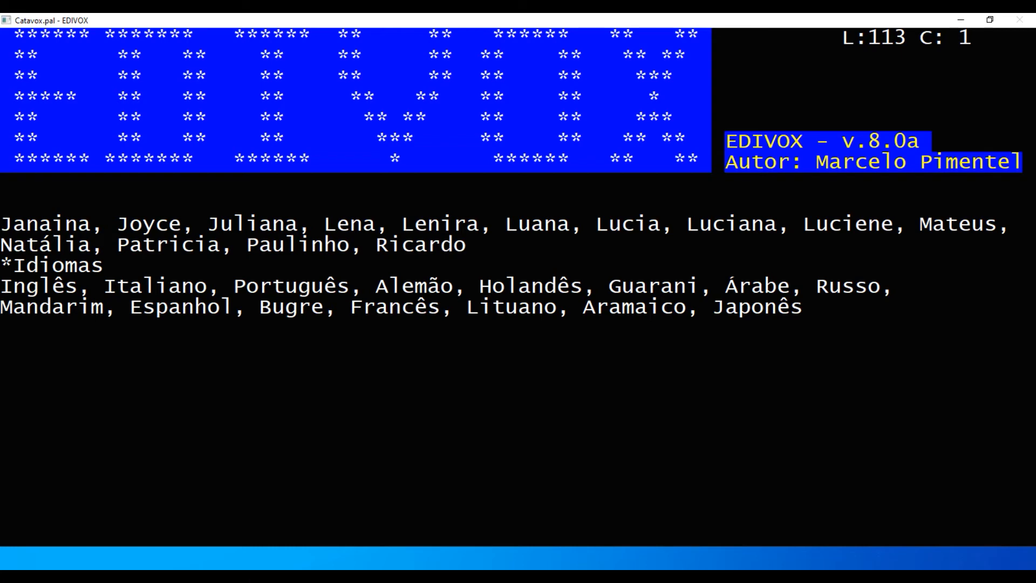
{"action": "type", "text": "*cores"}
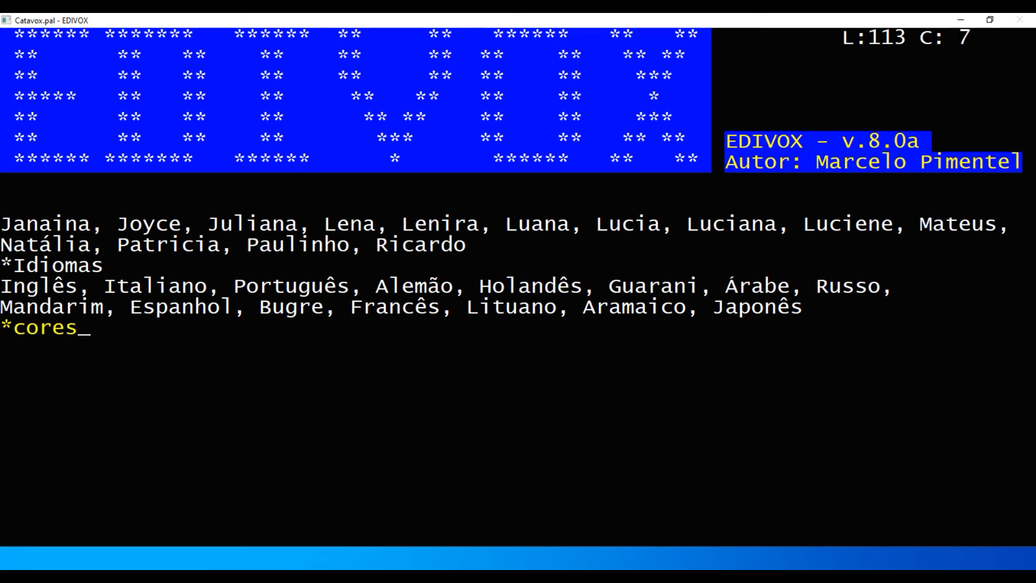
{"action": "key", "text": "Return"}
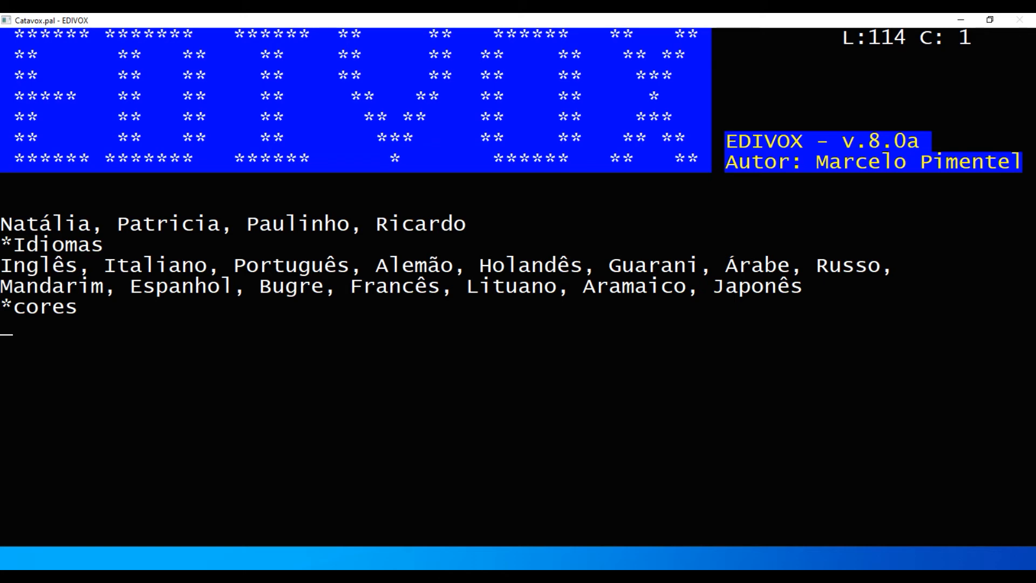
Step: Enter the words azul, amarelo, verde, cinza, vermelho, roxo, laranja, separated by commas, on the line below the *cores heading
{"action": "type", "text": "azul"}
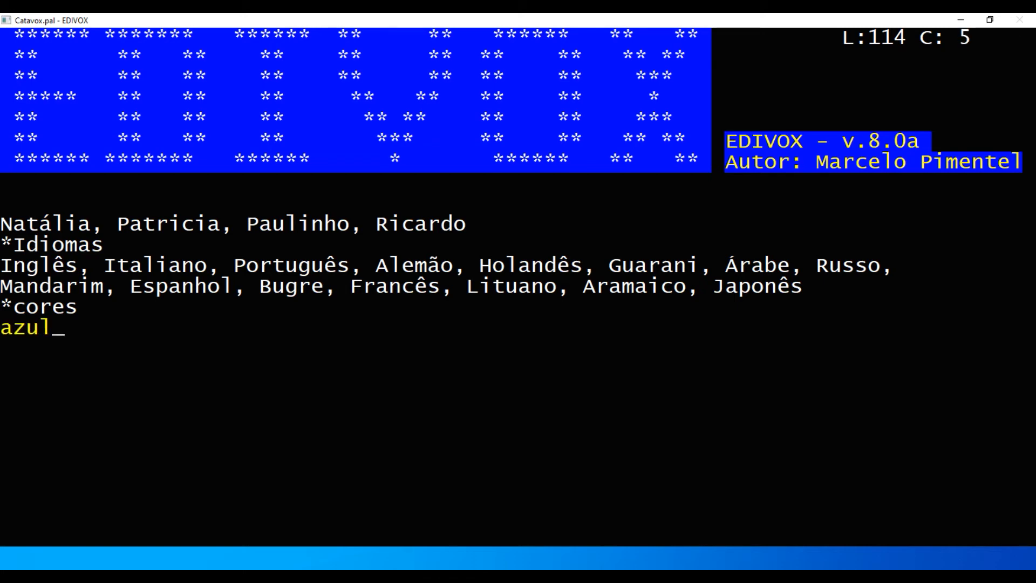
{"action": "type", "text": ","}
{"action": "type", "text": "amarelo"}
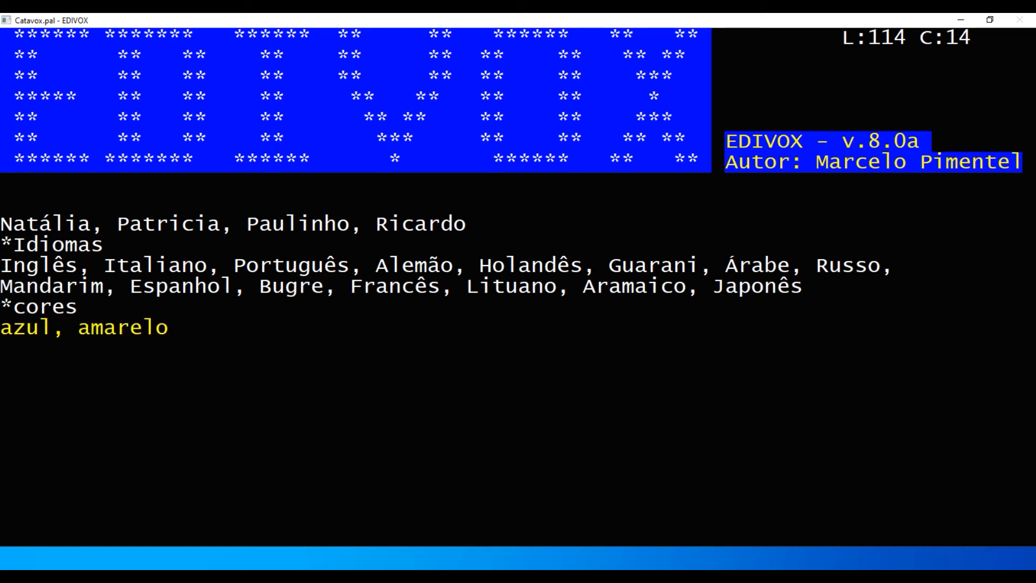
{"action": "type", "text": ", verde,"}
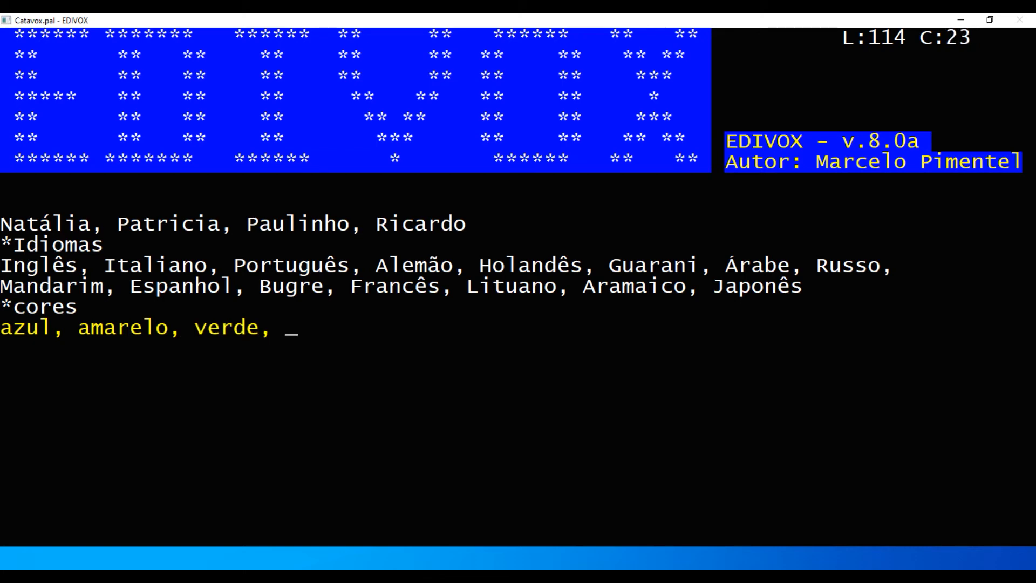
{"action": "type", "text": " cinza, v"}
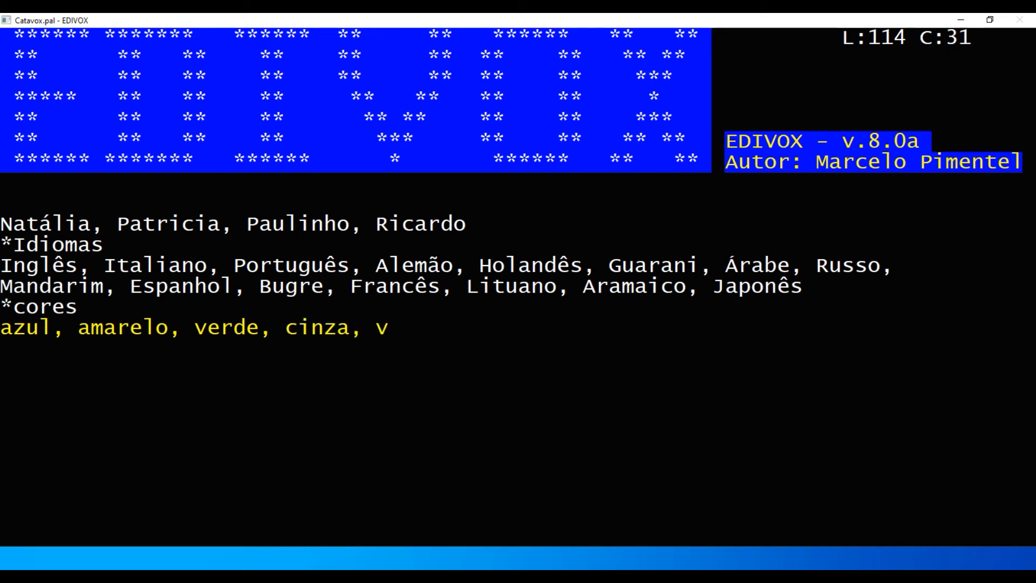
{"action": "type", "text": "ermelho,"}
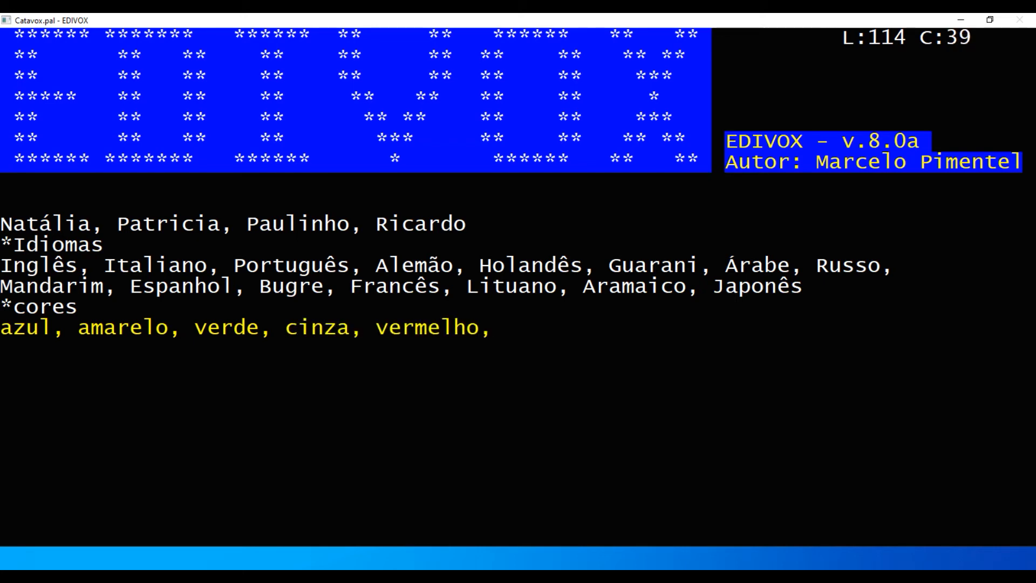
{"action": "type", "text": " roxo, "}
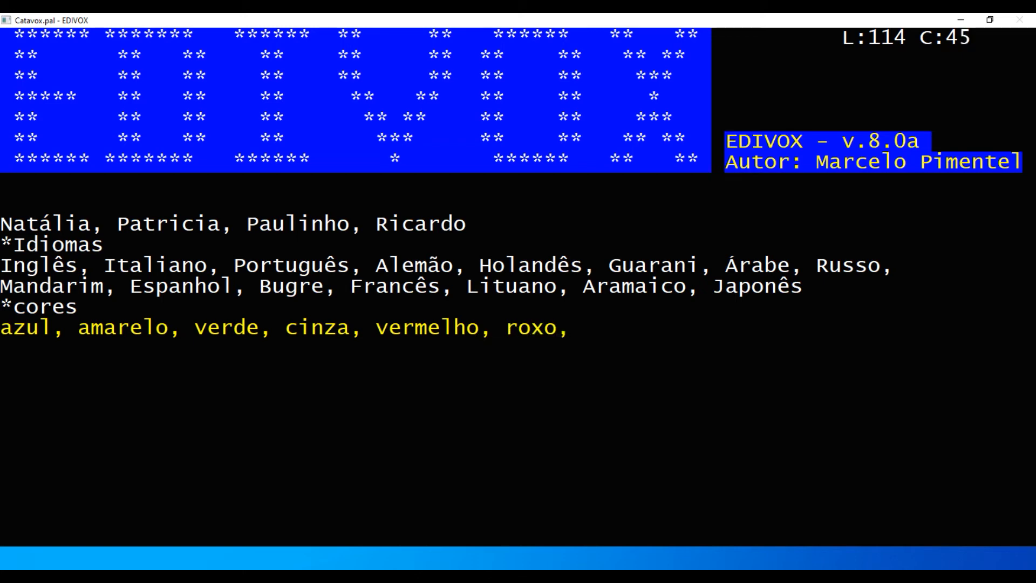
{"action": "type", "text": "laranja"}
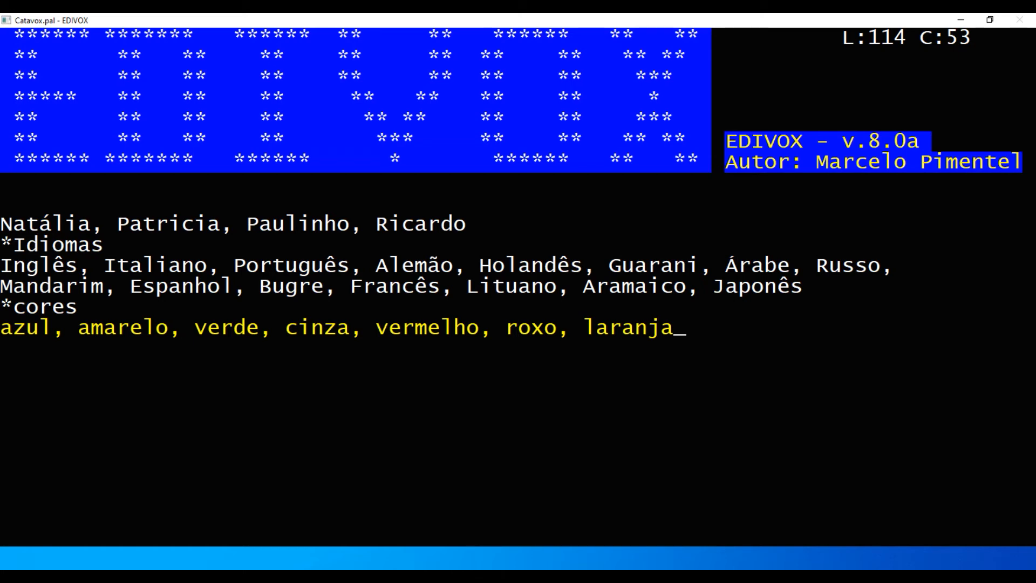
Step: Exit the text editor, saving the changes to Catavox.pal, and leave the file list
{"action": "key", "text": "Escape"}
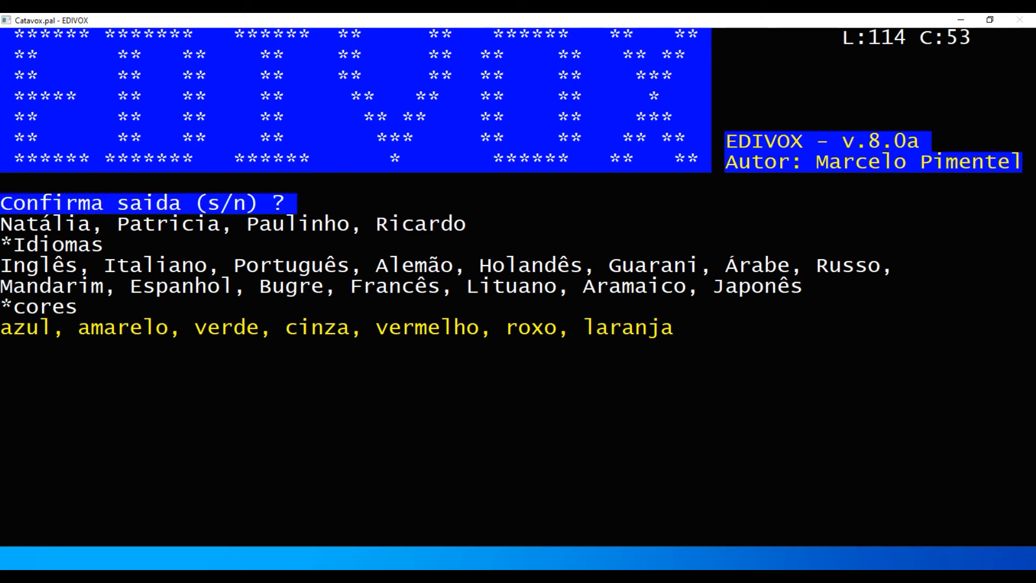
{"action": "type", "text": "s"}
{"action": "key", "text": "Return"}
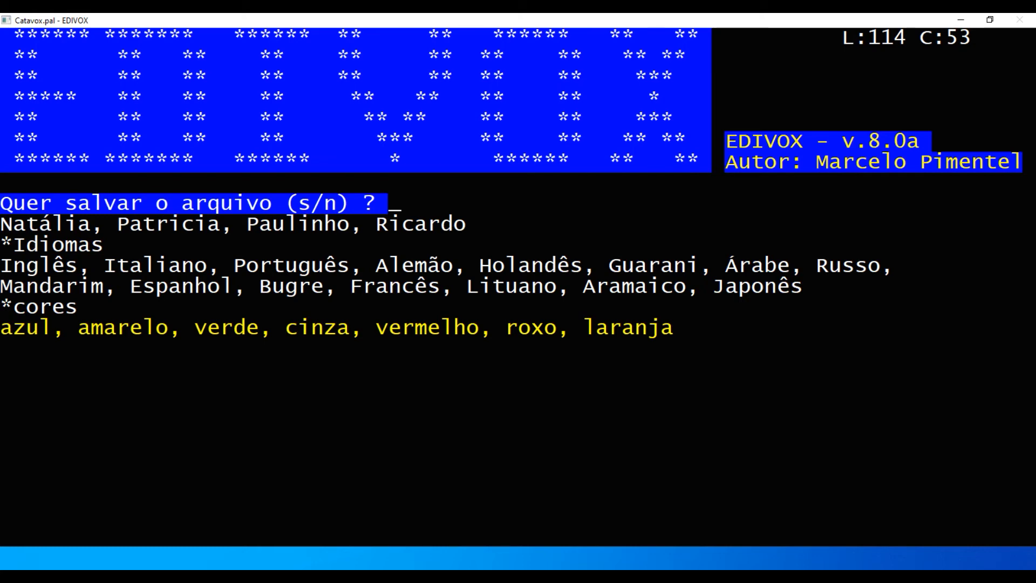
{"action": "type", "text": "s"}
{"action": "key", "text": "Return"}
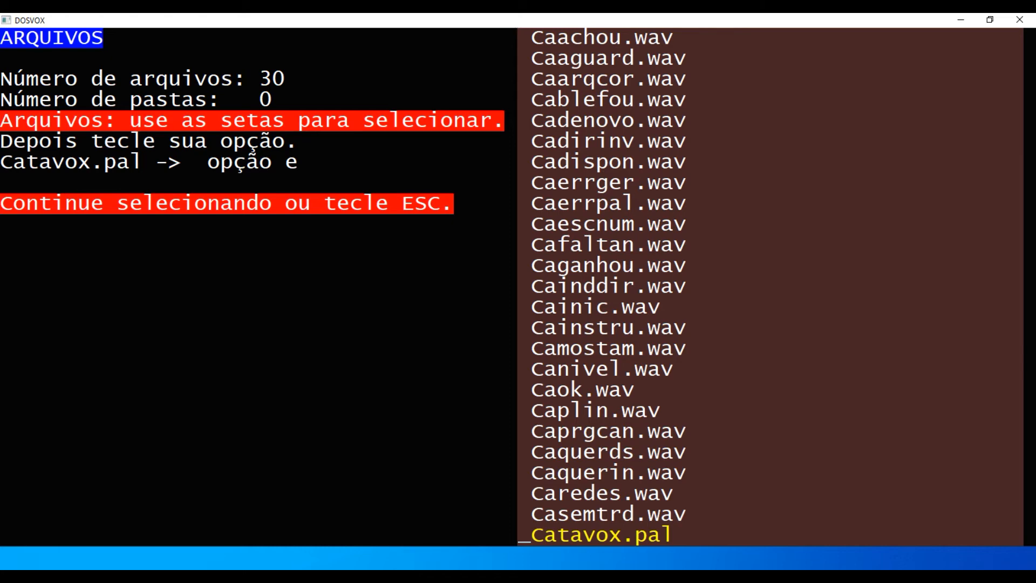
{"action": "key", "text": "Escape"}
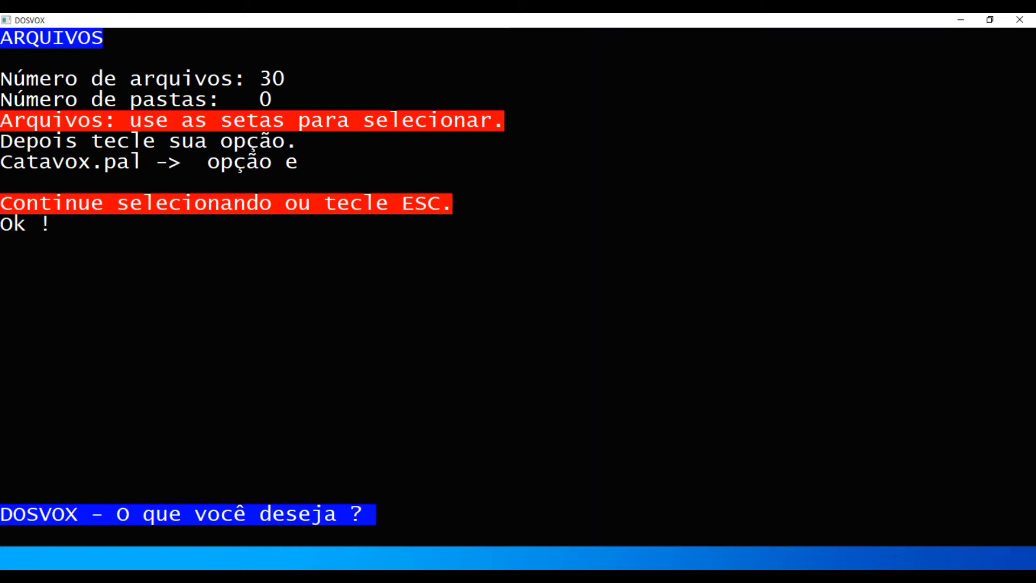
Step: Launch the Catavox game from the games and decline the instructions
{"action": "key", "text": "j"}
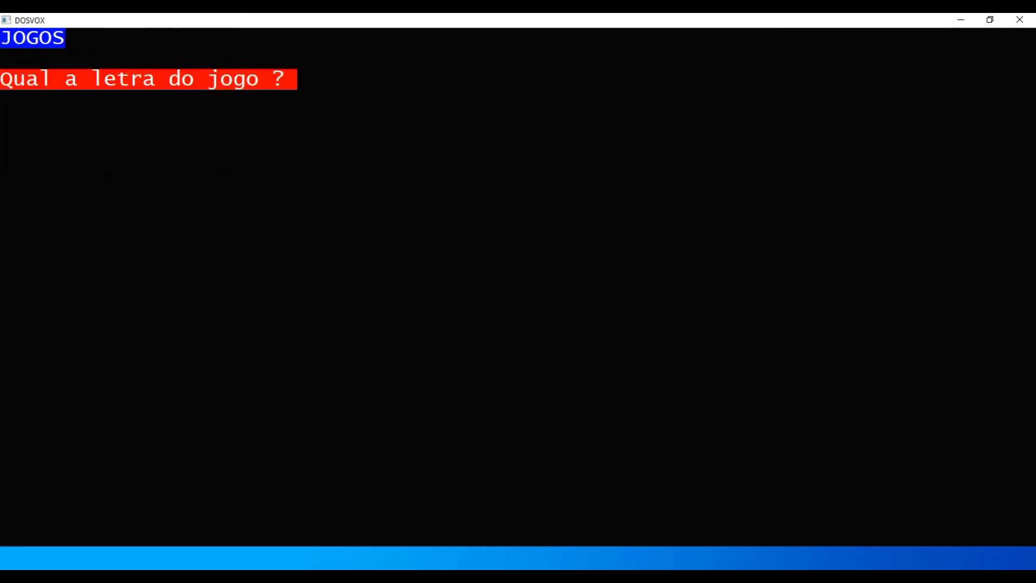
{"action": "key", "text": "p"}
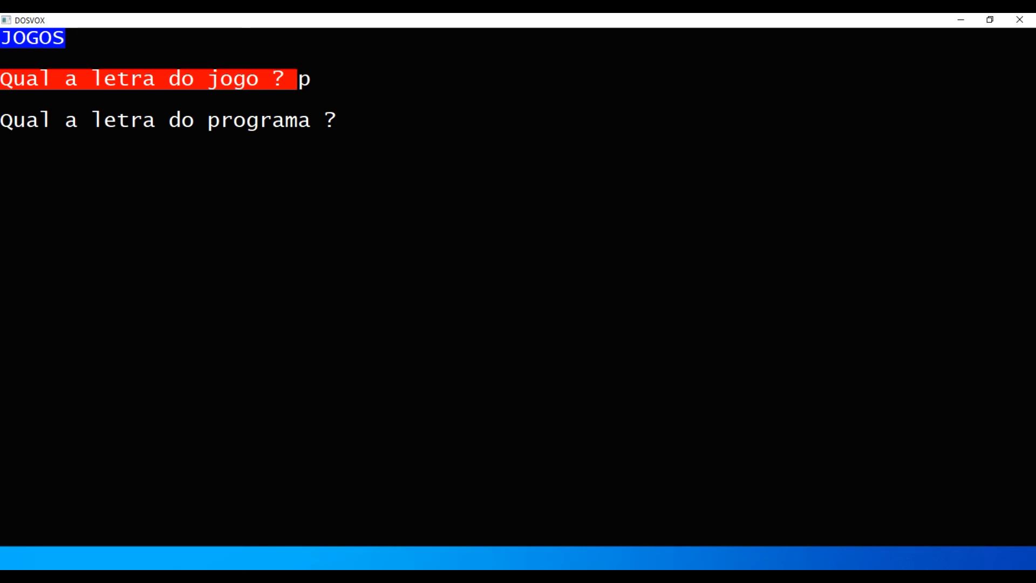
{"action": "key", "text": "c"}
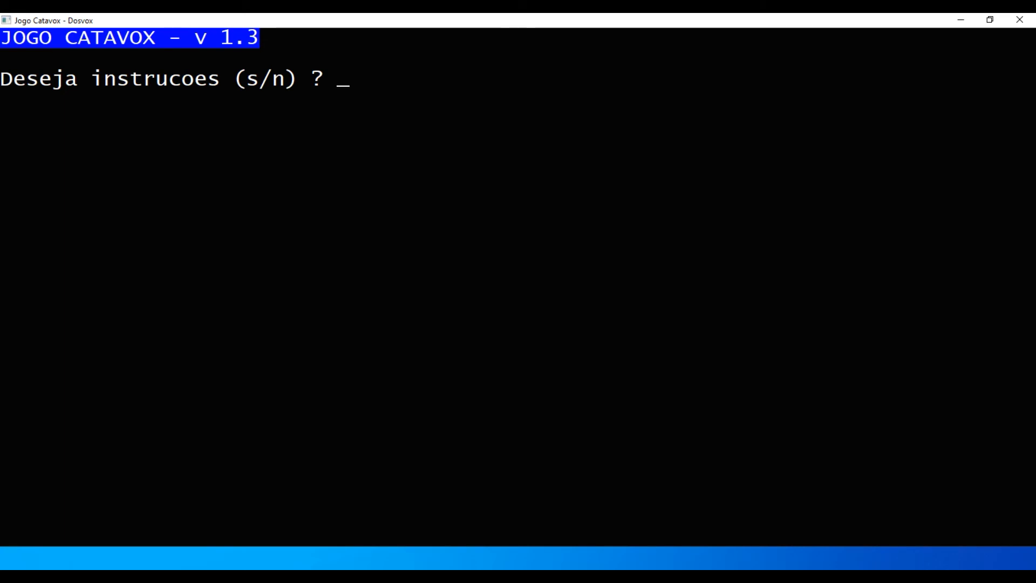
{"action": "type", "text": "n"}
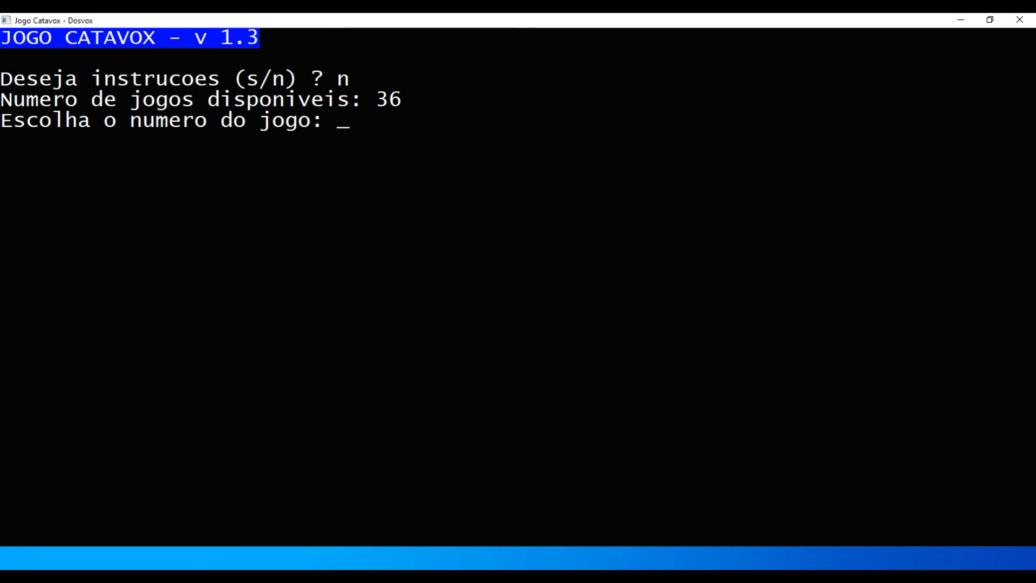
Step: Start game number 36 at level 1 and choose to see the words hidden in the board
{"action": "type", "text": "36"}
{"action": "key", "text": "Return"}
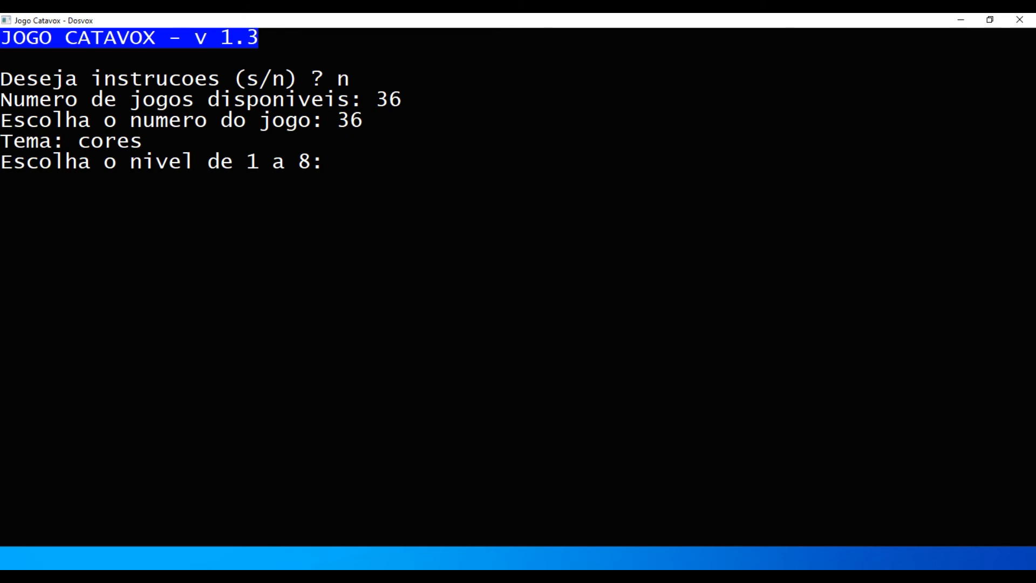
{"action": "type", "text": "1"}
{"action": "key", "text": "Return"}
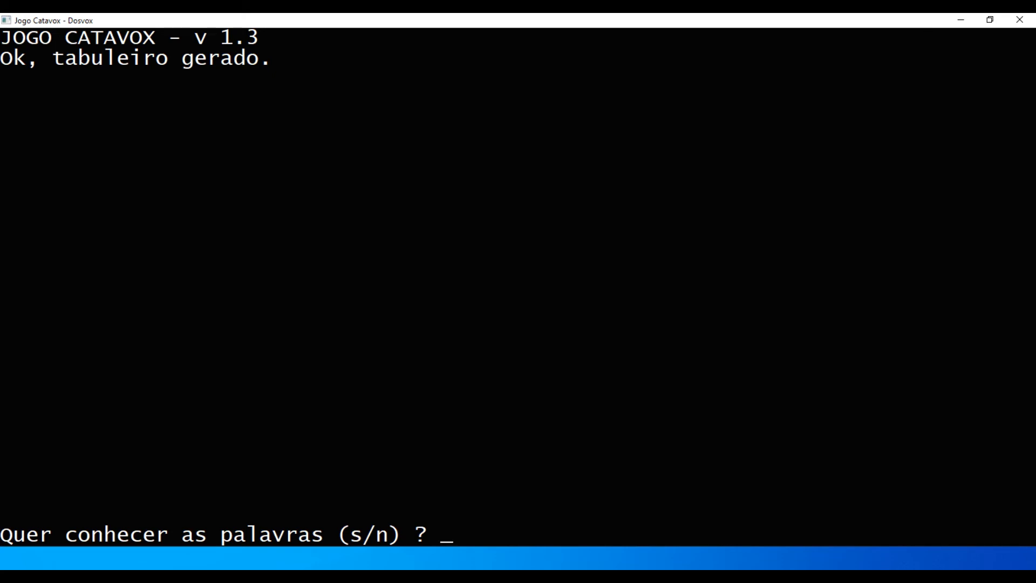
{"action": "type", "text": "s"}
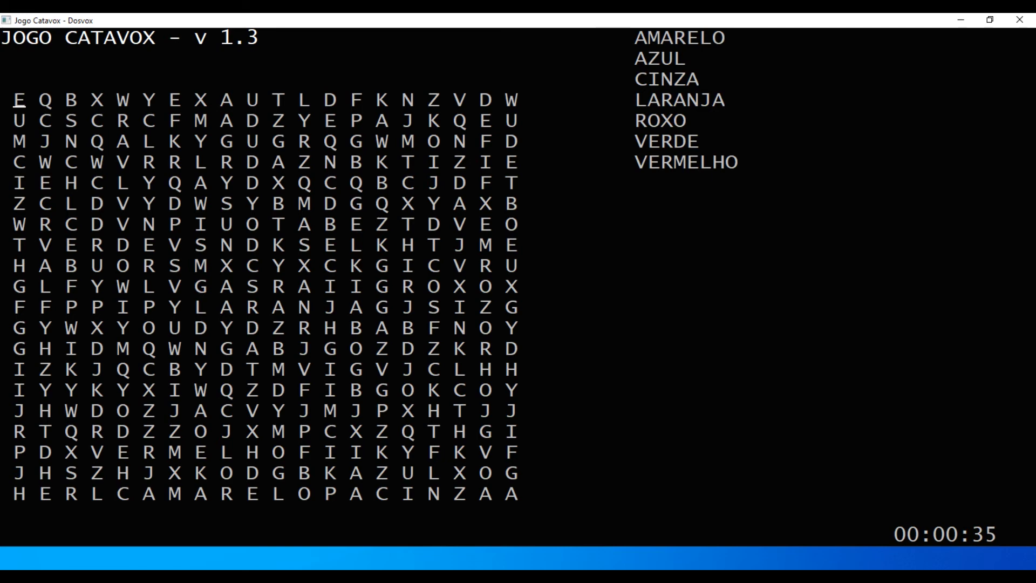
Step: Give up the current Catavox game and decline to play again
{"action": "key", "text": "Escape"}
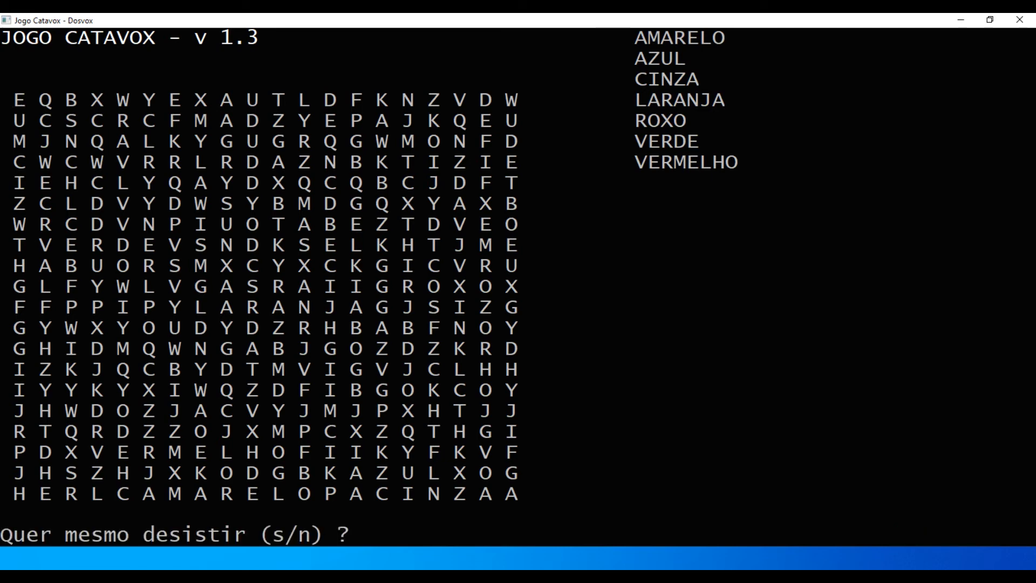
{"action": "key", "text": "s"}
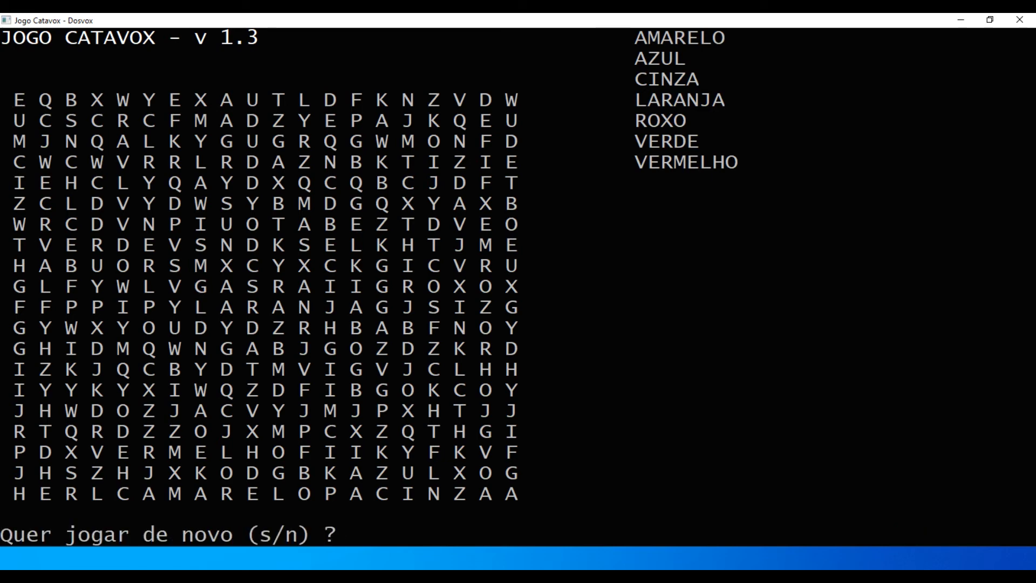
{"action": "key", "text": "n"}
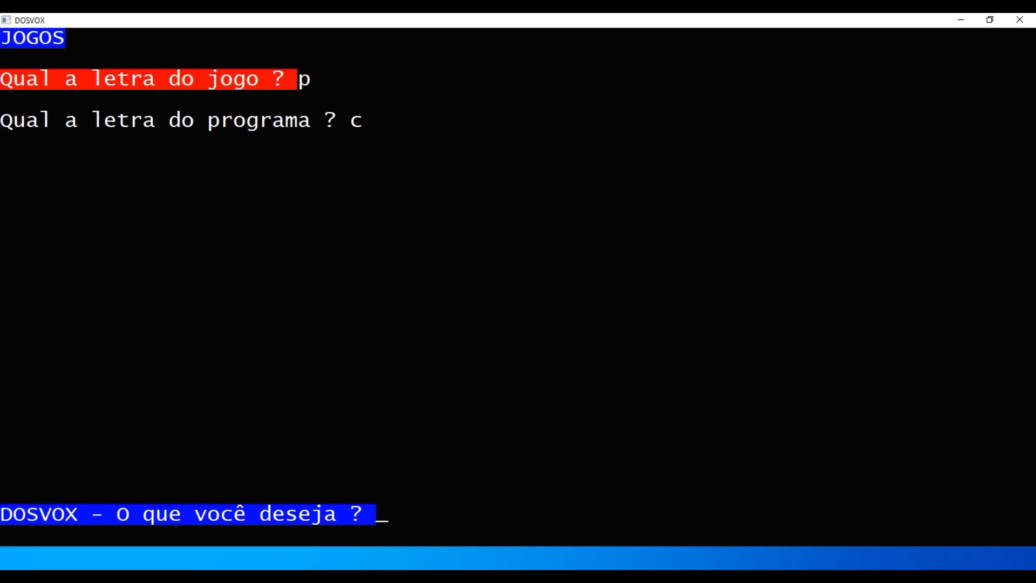
Step: Return to the c:\winvox directory and open the file Forcavox.pal for editing in the text editor
{"action": "key", "text": "d"}
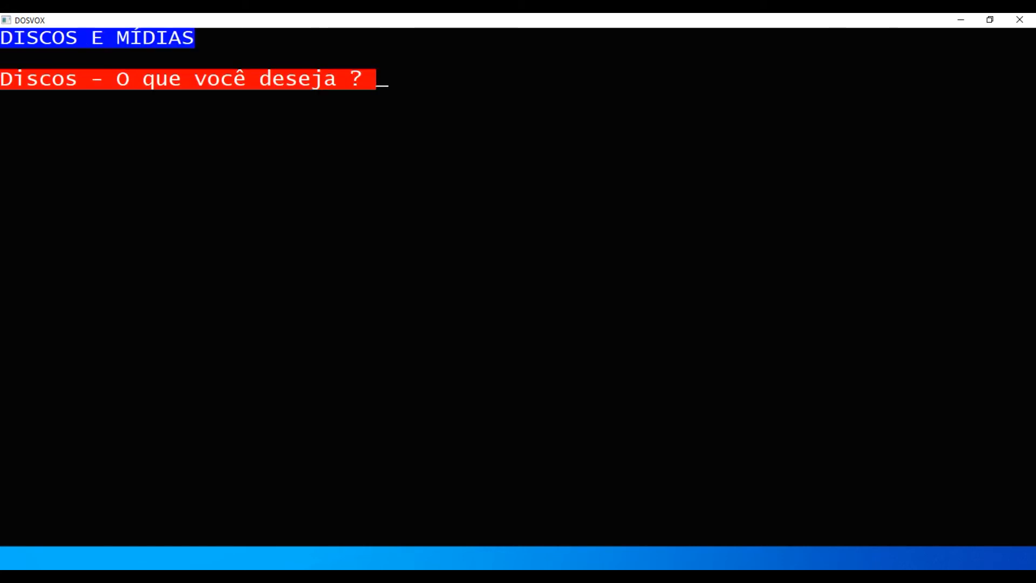
{"action": "key", "text": "v"}
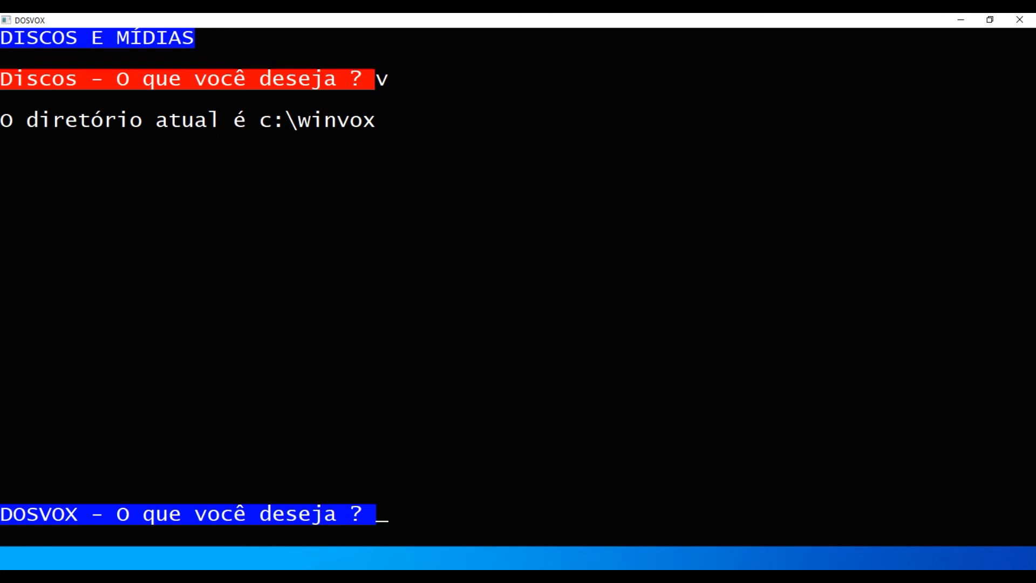
{"action": "key", "text": "a"}
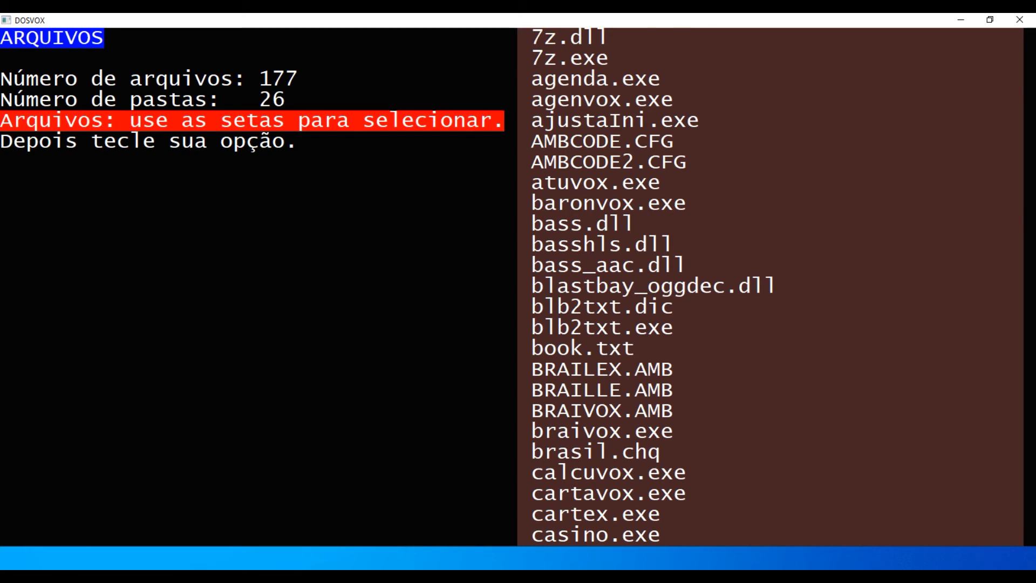
{"action": "key", "text": "Page_Down"}
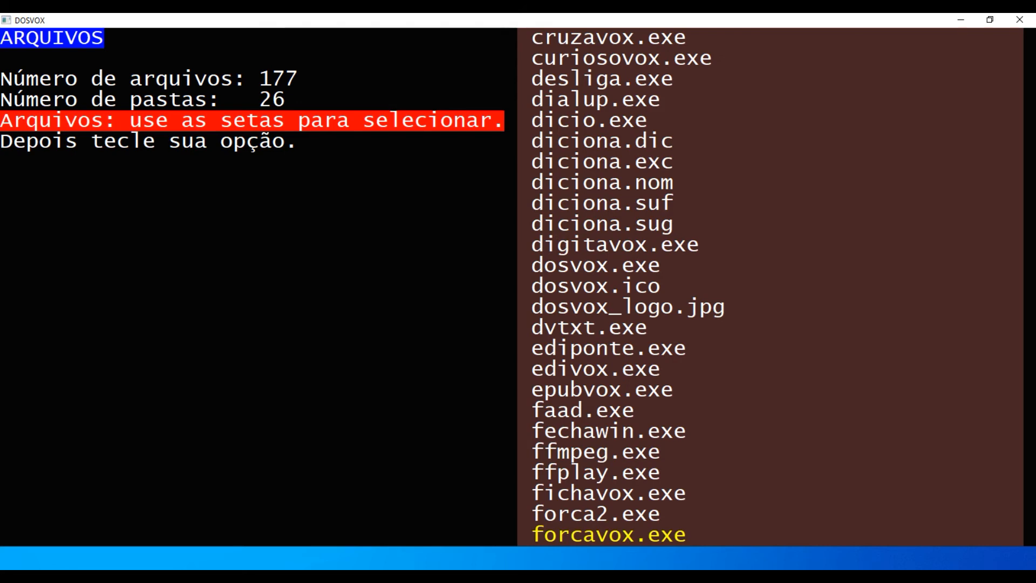
{"action": "key", "text": "Down"}
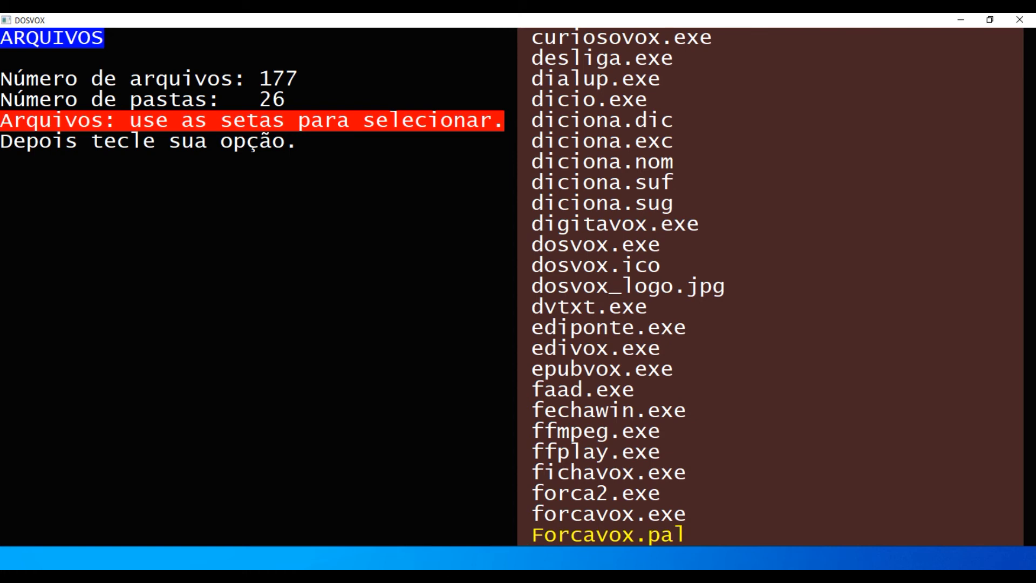
{"action": "key", "text": "Return"}
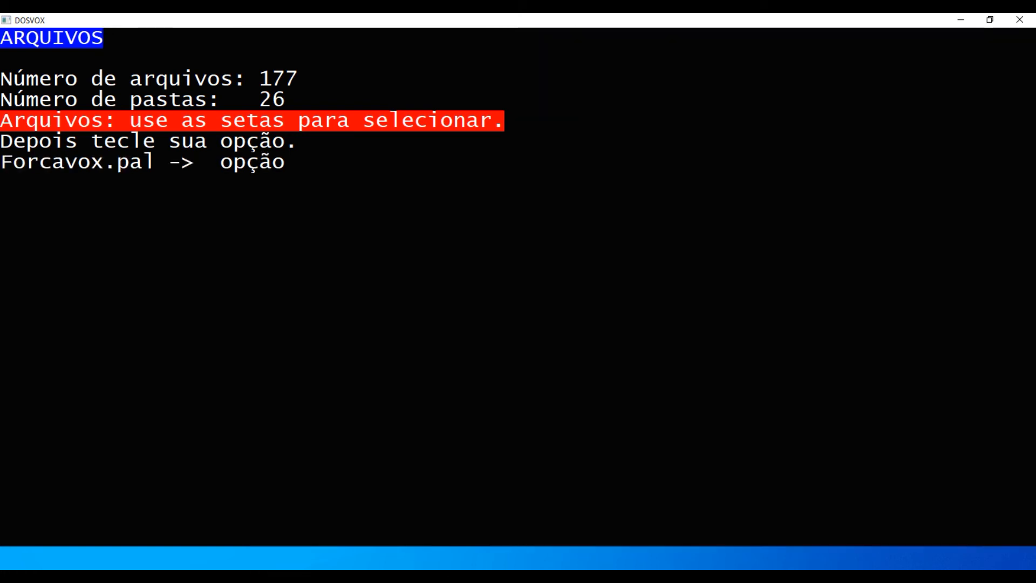
{"action": "key", "text": "e"}
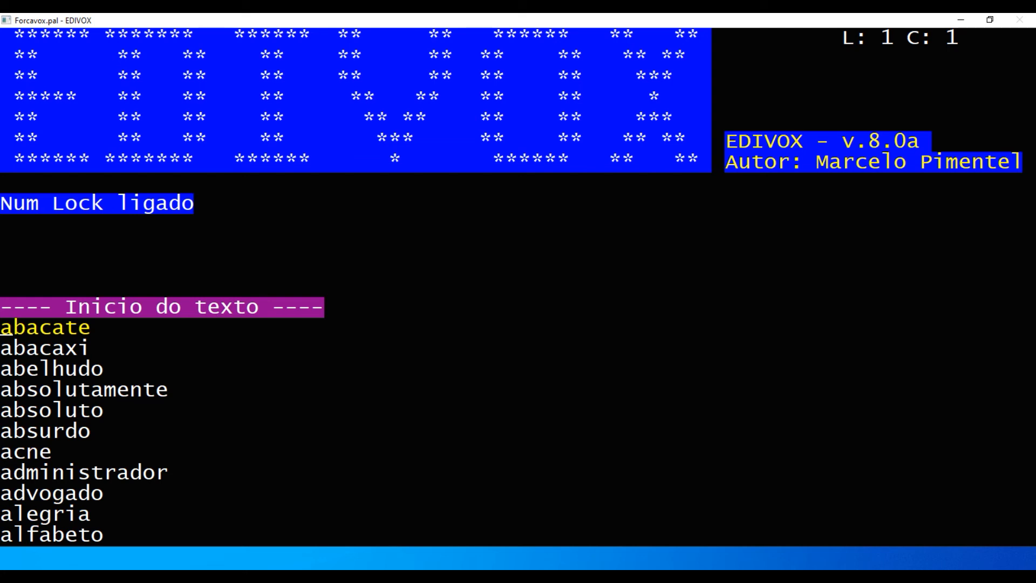
Step: Mark the whole word list, from abacate to zumbi, as a block and remove it from Forcavox.pal
{"action": "key", "text": "ctrl+k"}
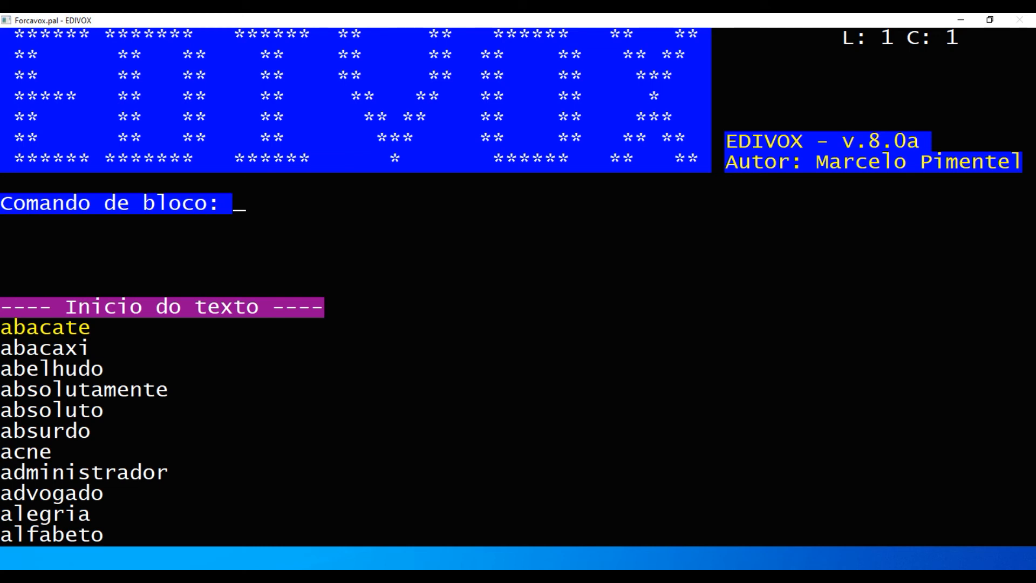
{"action": "key", "text": "b"}
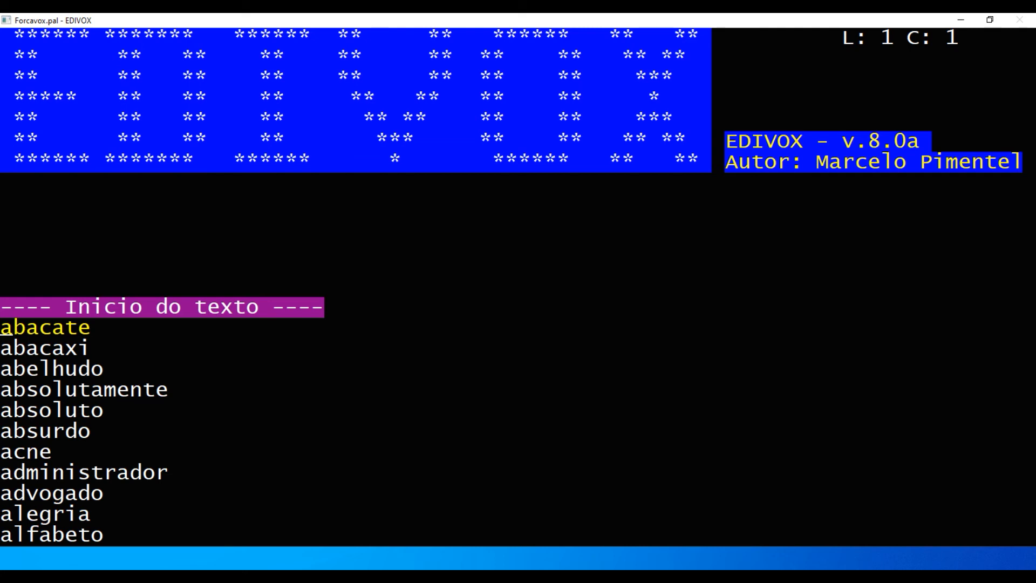
{"action": "key", "text": "ctrl+Page_Down"}
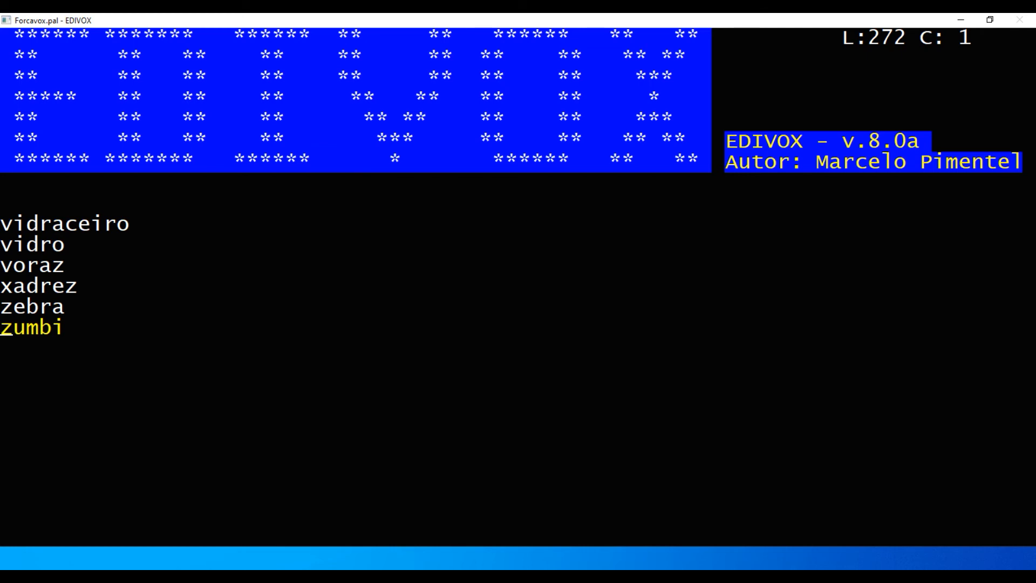
{"action": "key", "text": "ctrl+k"}
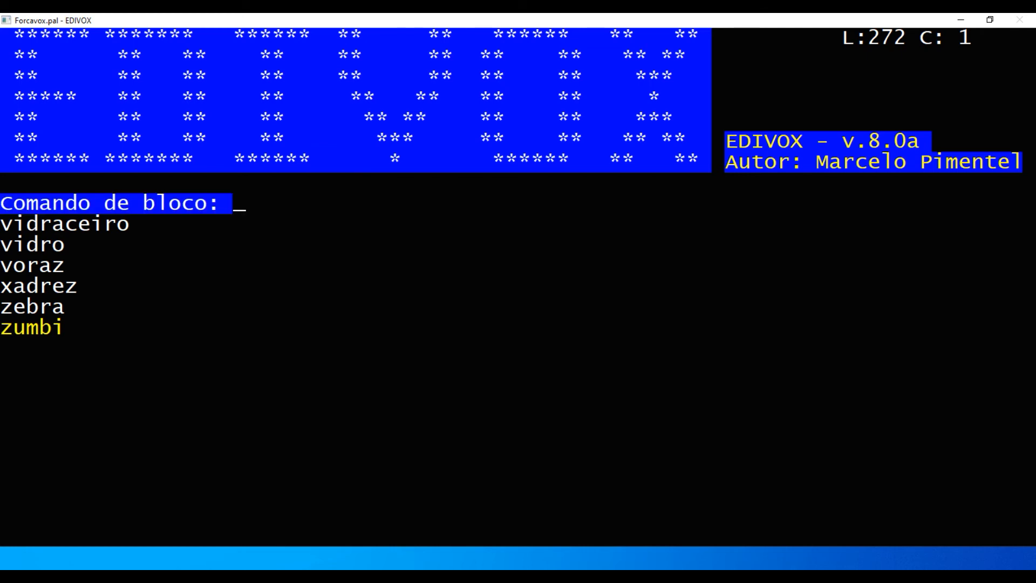
{"action": "key", "text": "f"}
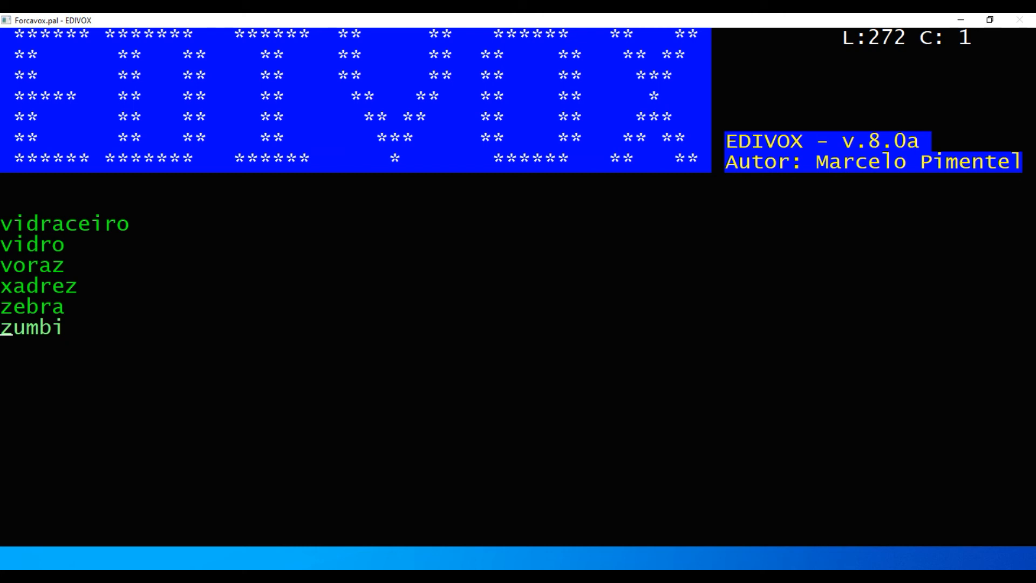
{"action": "key", "text": "ctrl+b"}
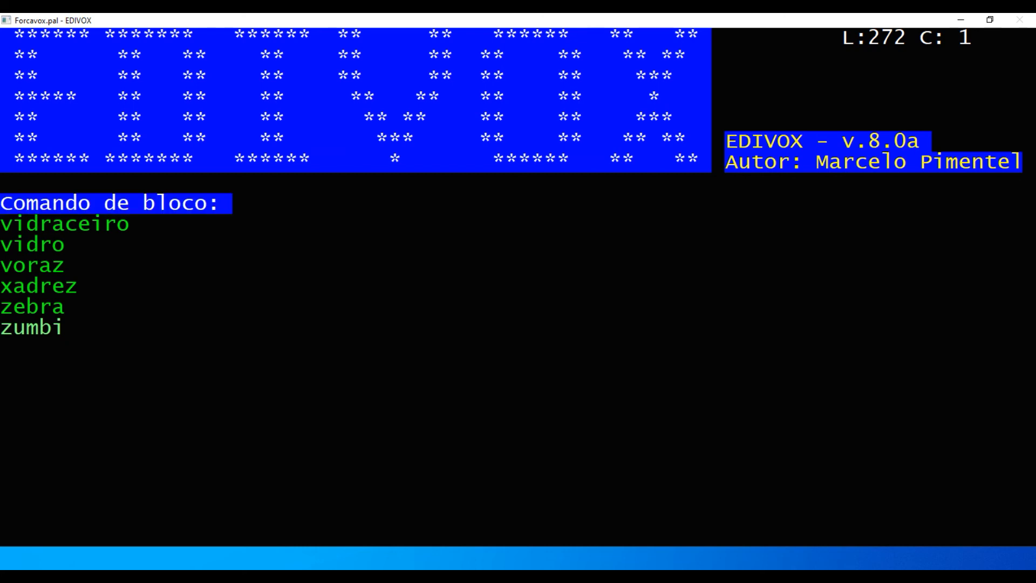
{"action": "key", "text": "r"}
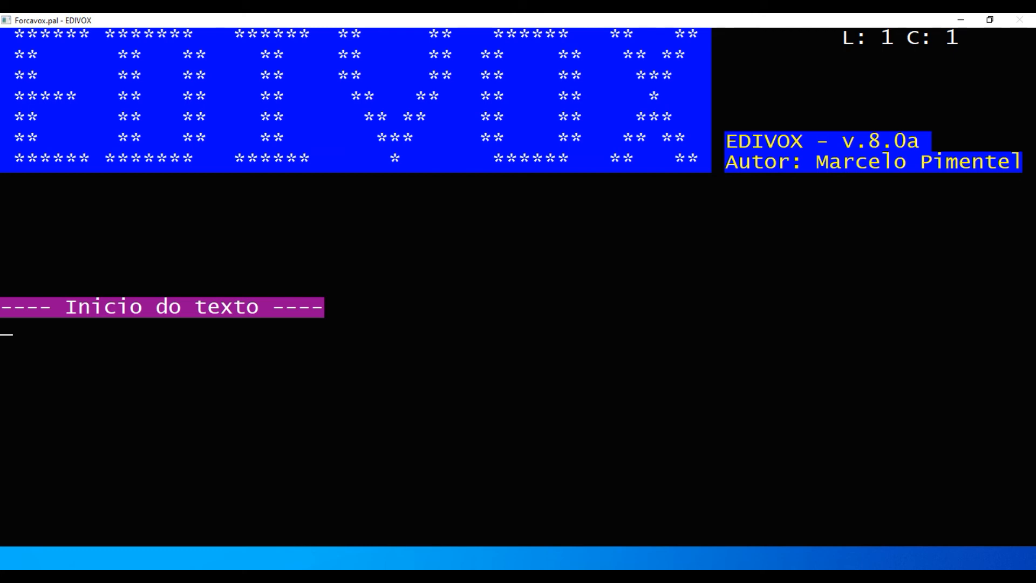
Step: Enter the new word list amarelo, azul, vermelho, roxo and cinza in Forcavox.pal, one word per line
{"action": "type", "text": "amarel"}
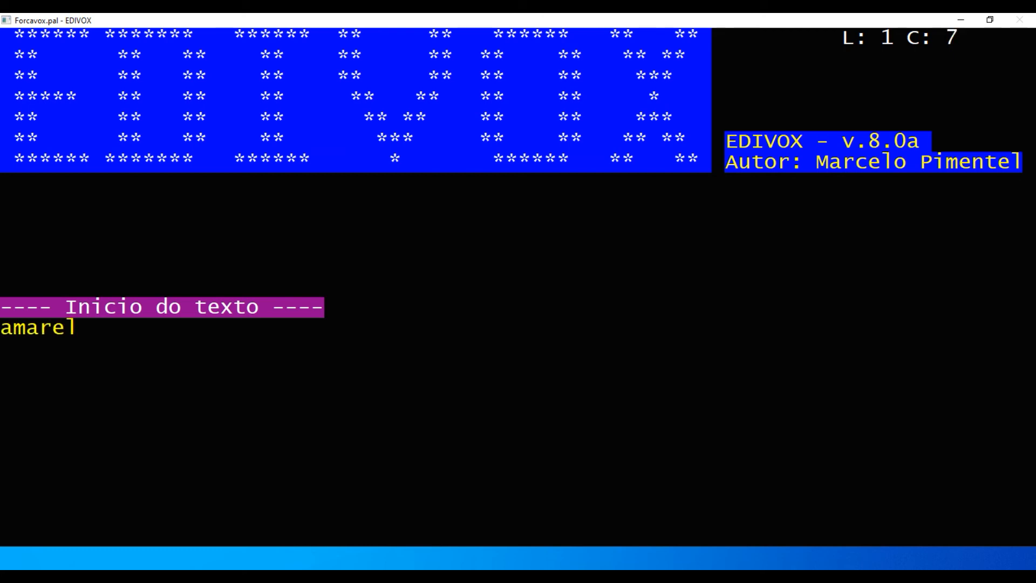
{"action": "type", "text": "o"}
{"action": "key", "text": "Return"}
{"action": "type", "text": "az"}
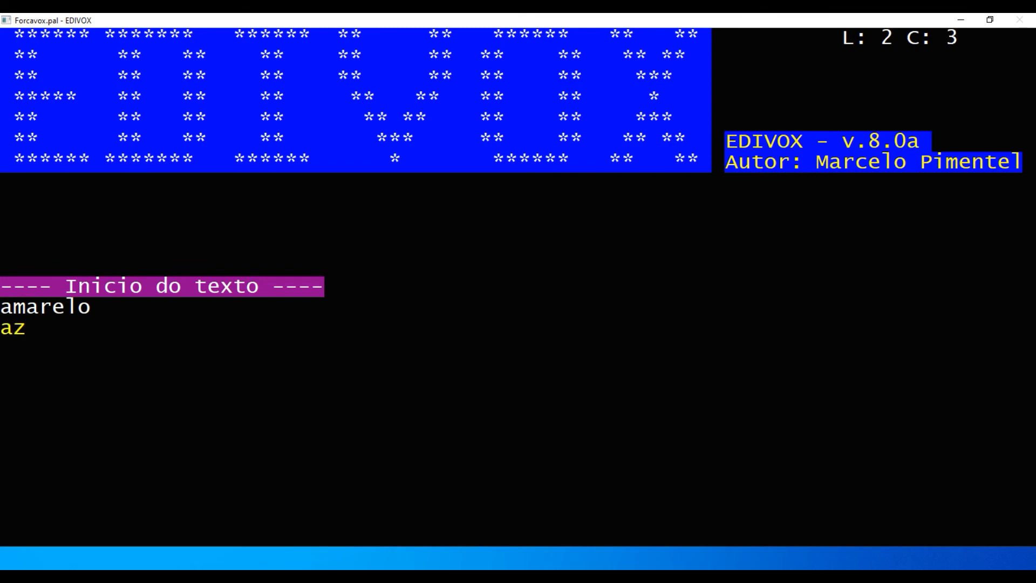
{"action": "type", "text": "ul"}
{"action": "key", "text": "Return"}
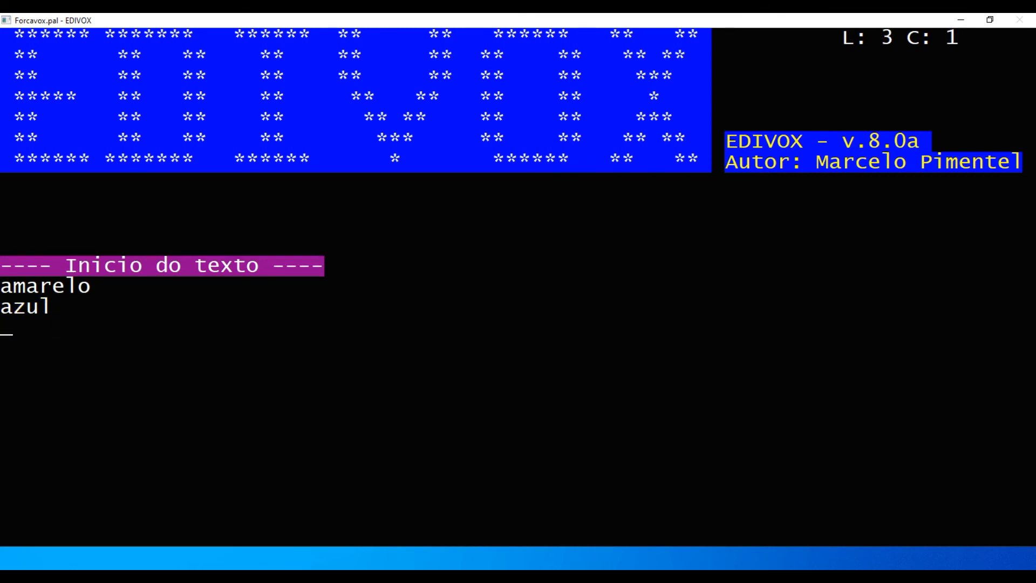
{"action": "type", "text": "vermelho"}
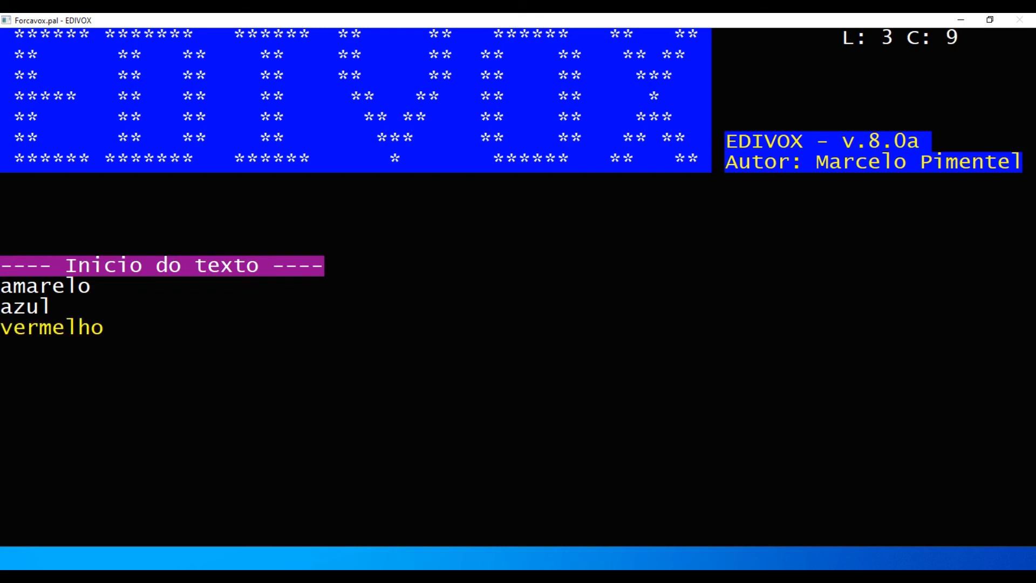
{"action": "key", "text": "Return"}
{"action": "type", "text": "roxo"}
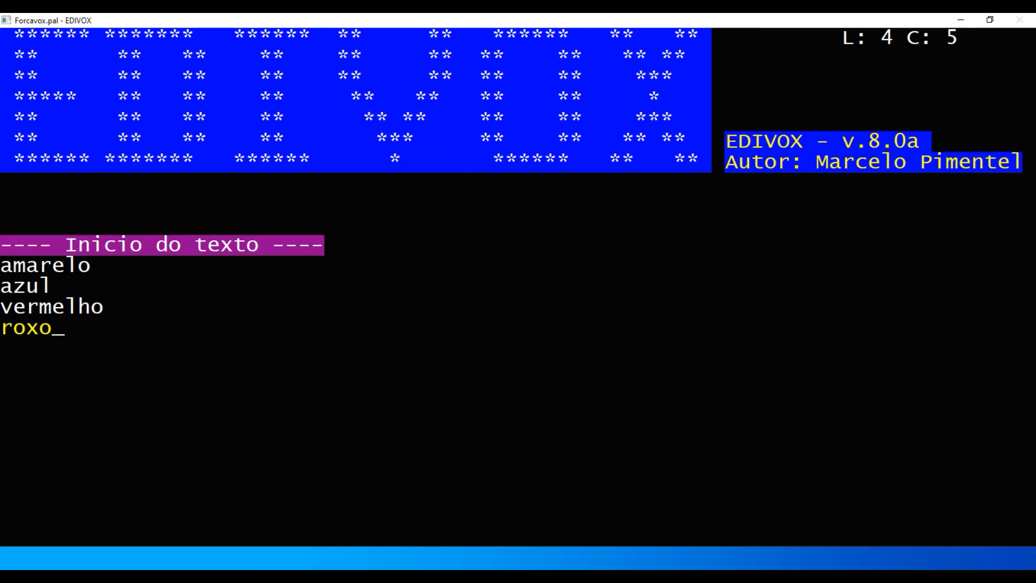
{"action": "key", "text": "Return"}
{"action": "type", "text": "cinza"}
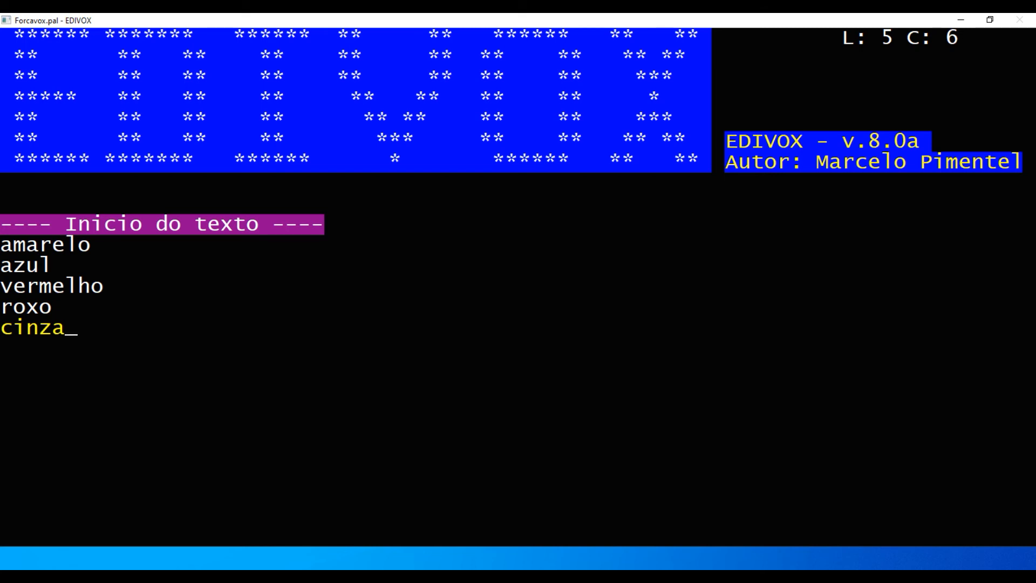
Step: Exit the text editor saving Forcavox.pal, and leave the file list
{"action": "key", "text": "Escape"}
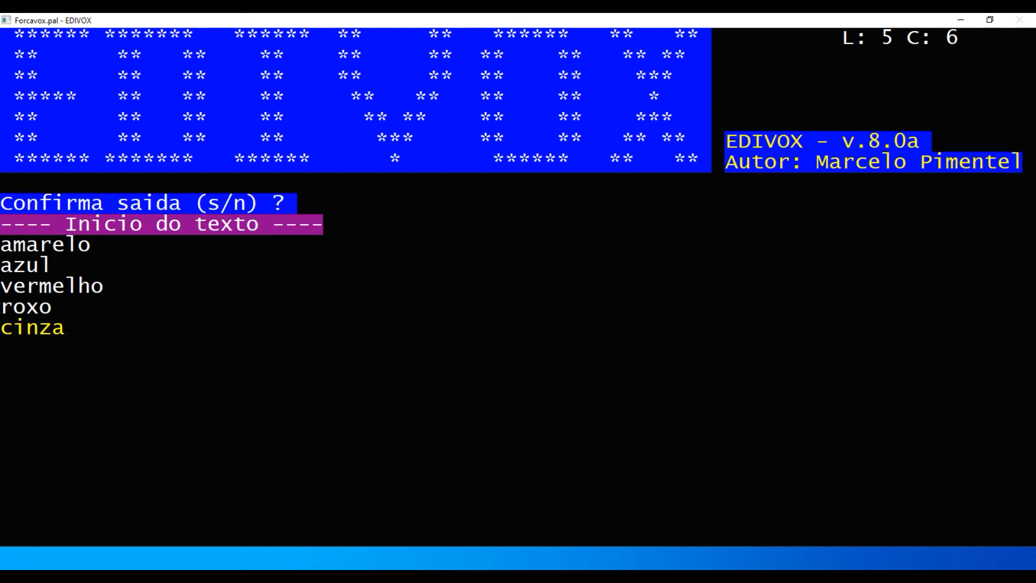
{"action": "type", "text": "s"}
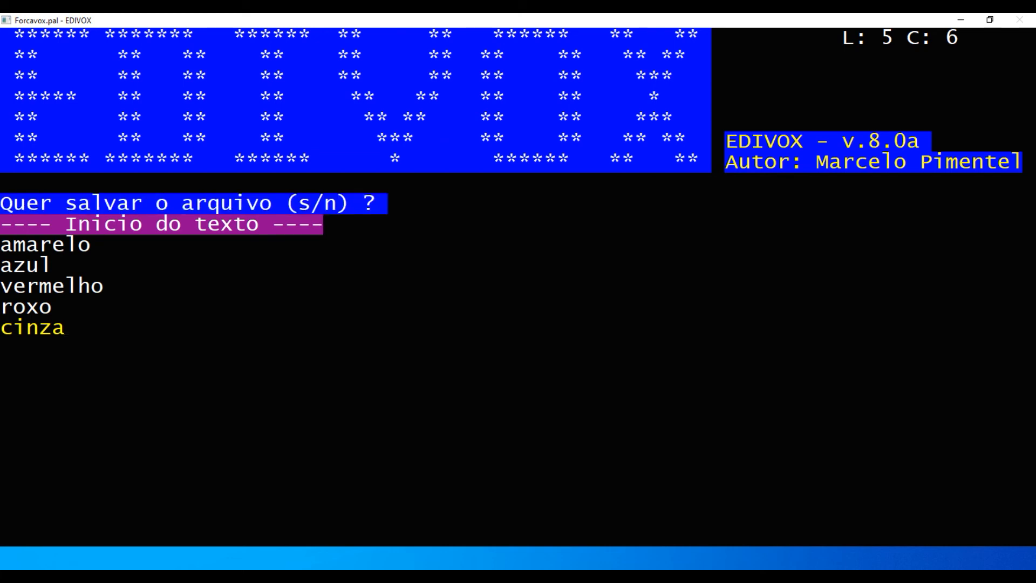
{"action": "type", "text": "s"}
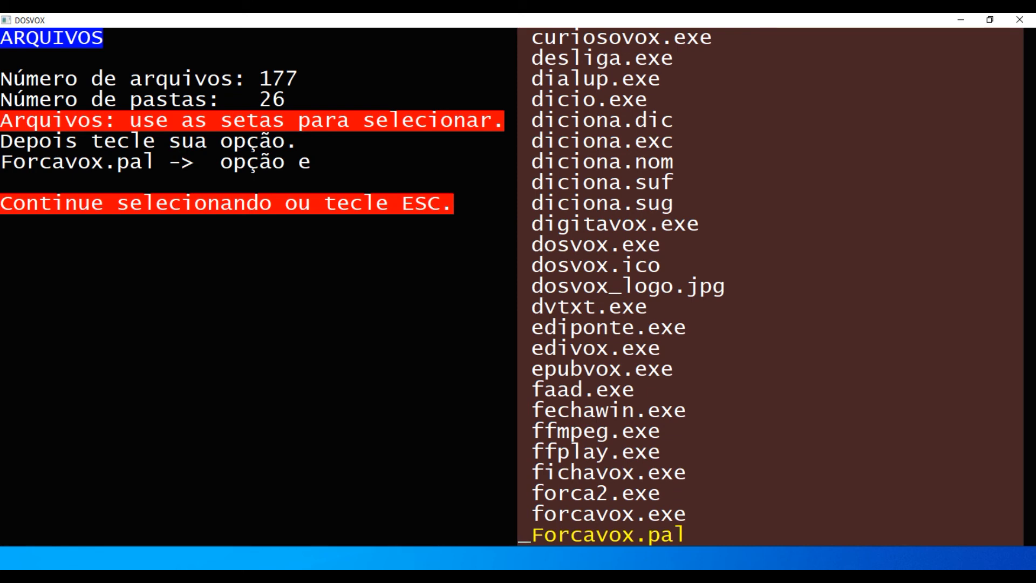
{"action": "key", "text": "Escape"}
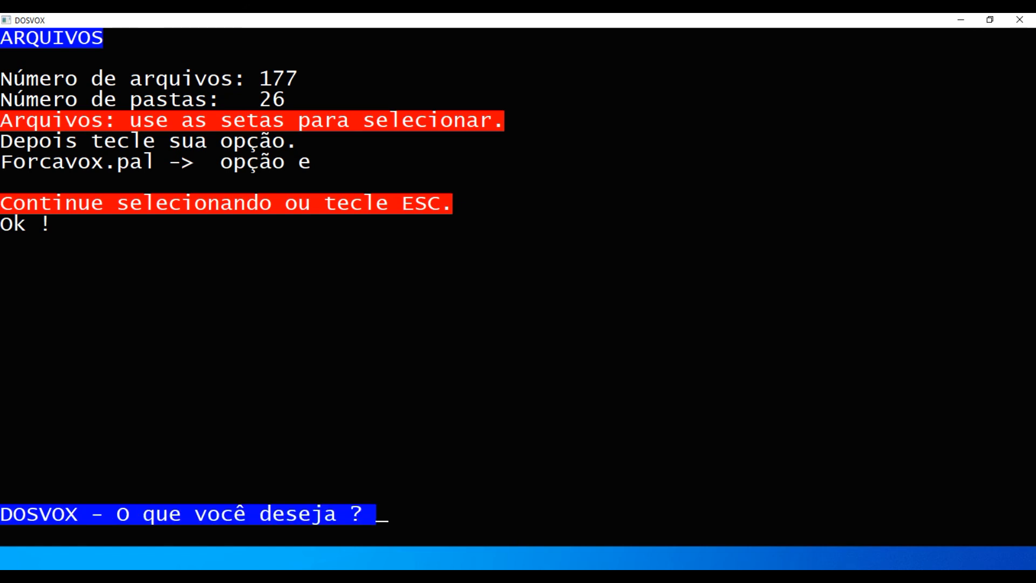
Step: Start the Forcavox hangman game and guess the letters A and E
{"action": "type", "text": "j"}
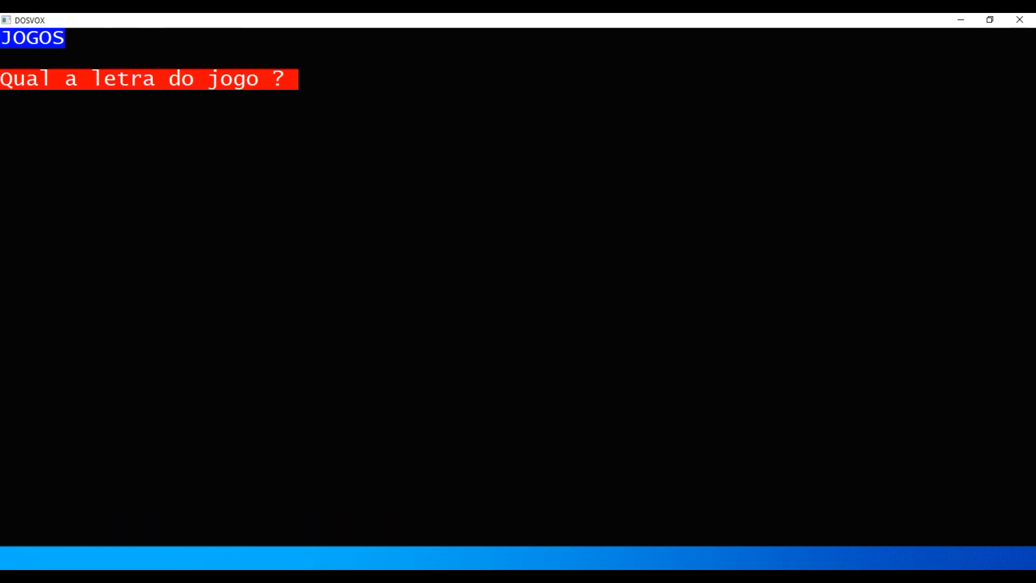
{"action": "type", "text": "f"}
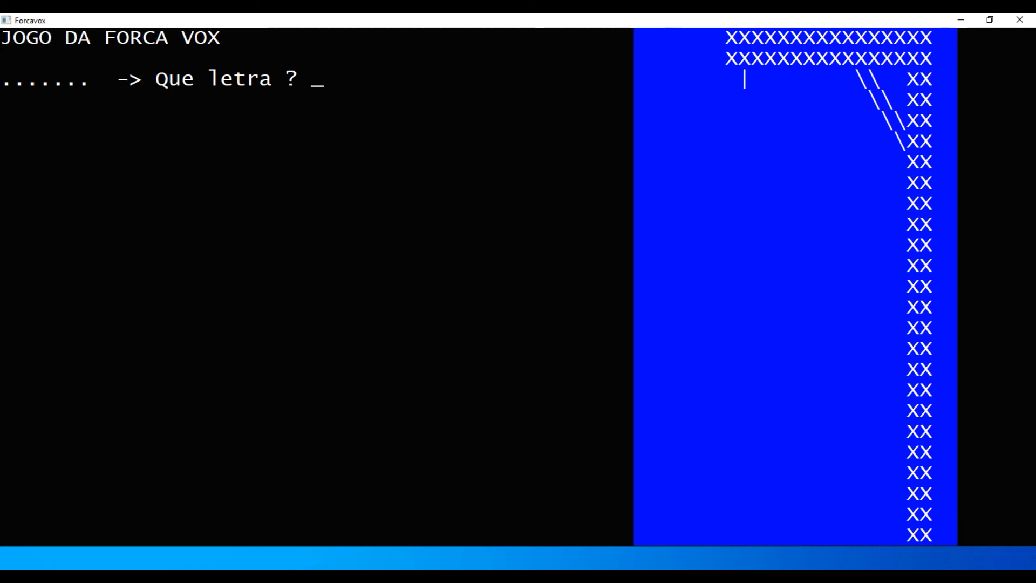
{"action": "type", "text": "A"}
{"action": "key", "text": "Return"}
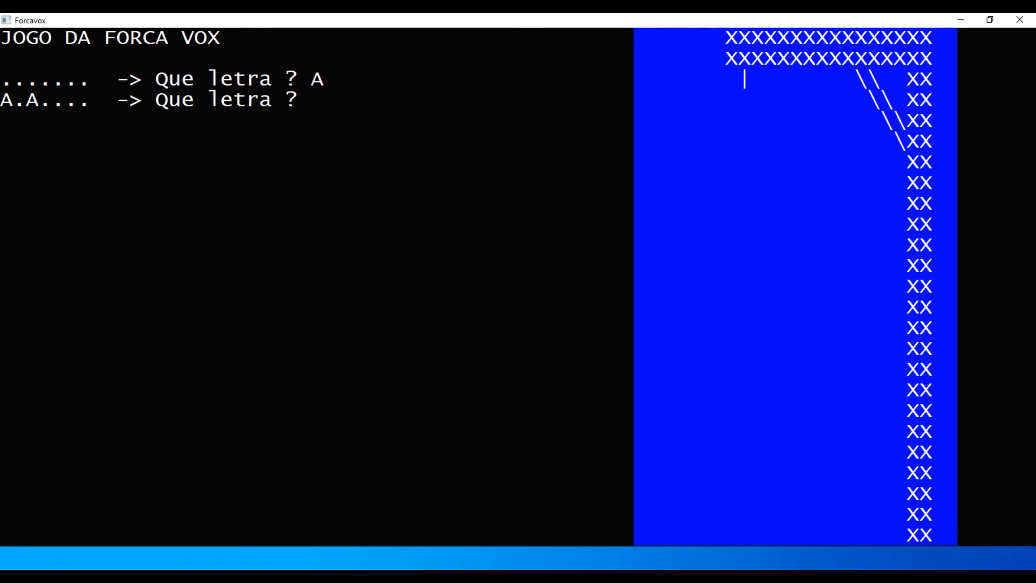
{"action": "type", "text": "E"}
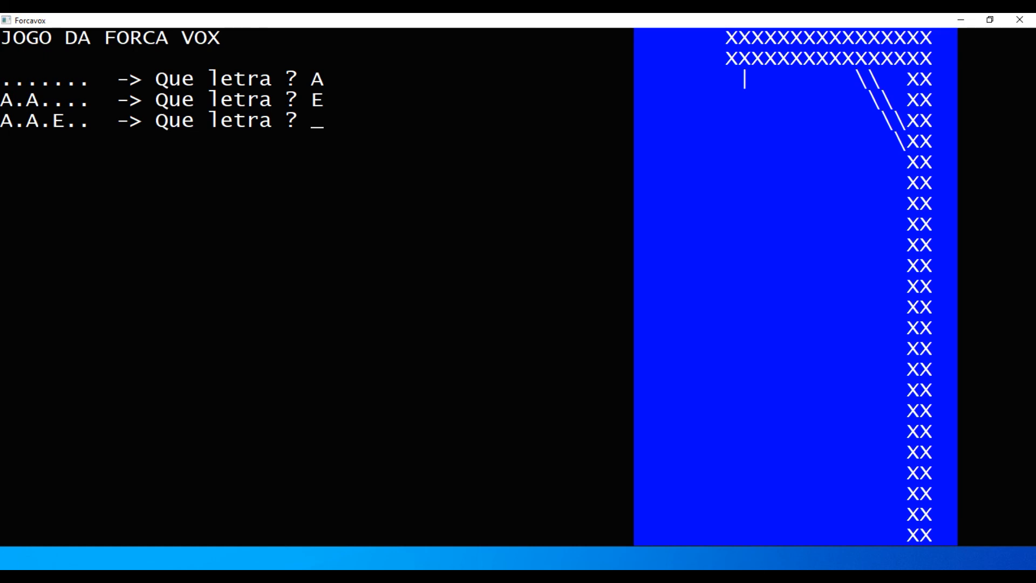
Step: Give up the current Forcavox game and decline to play again
{"action": "key", "text": "Escape"}
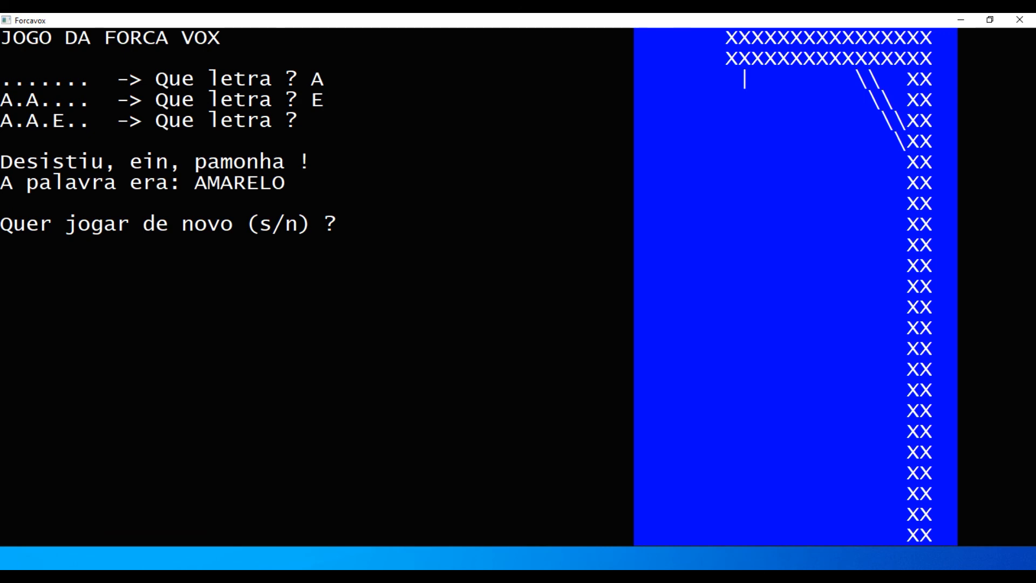
{"action": "type", "text": "n"}
{"action": "key", "text": "Return"}
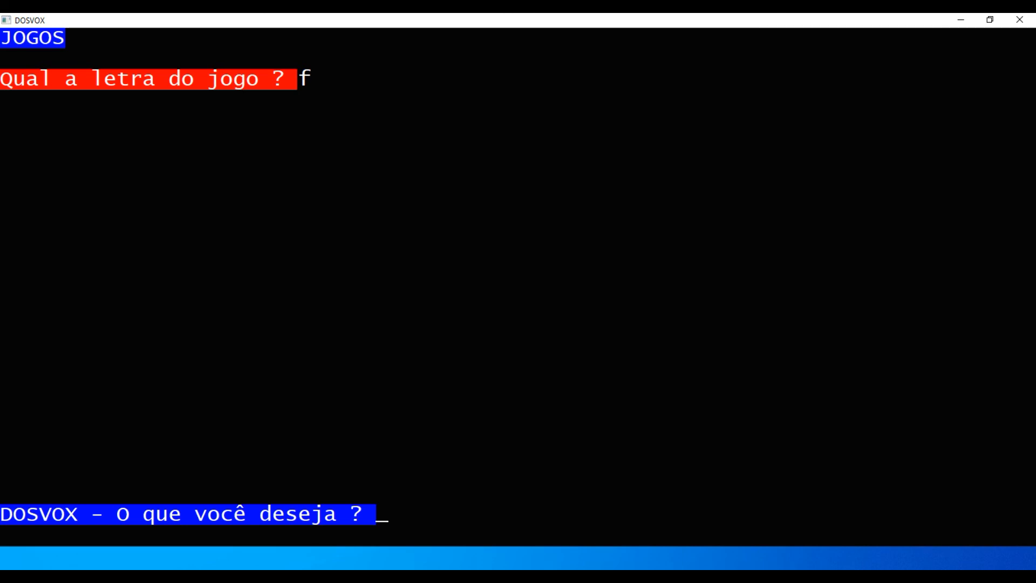
Step: Open contavox.cnf in the text editor to examine its exercise format, and exit the editor
{"action": "key", "text": "a"}
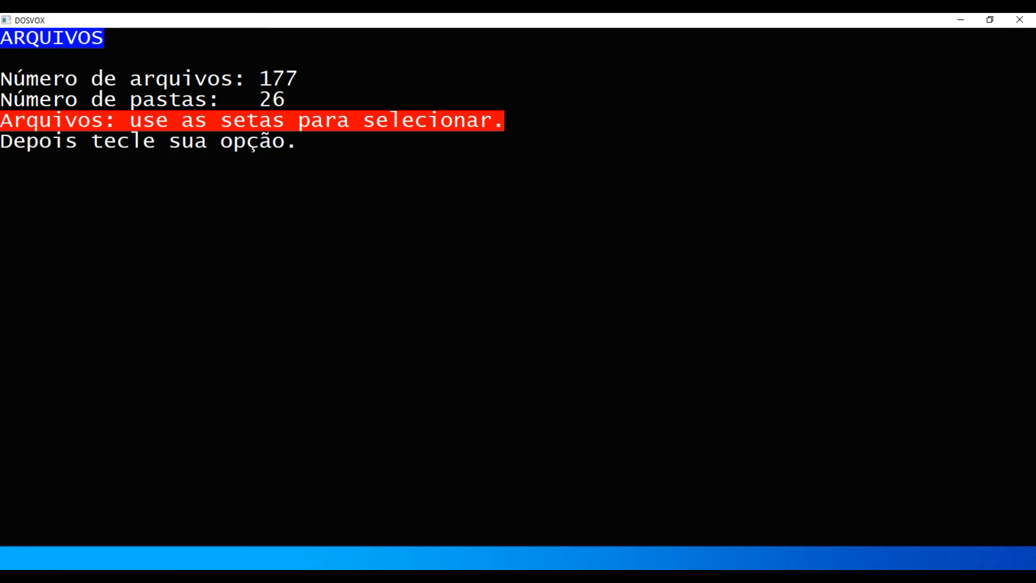
{"action": "key", "text": "Down"}
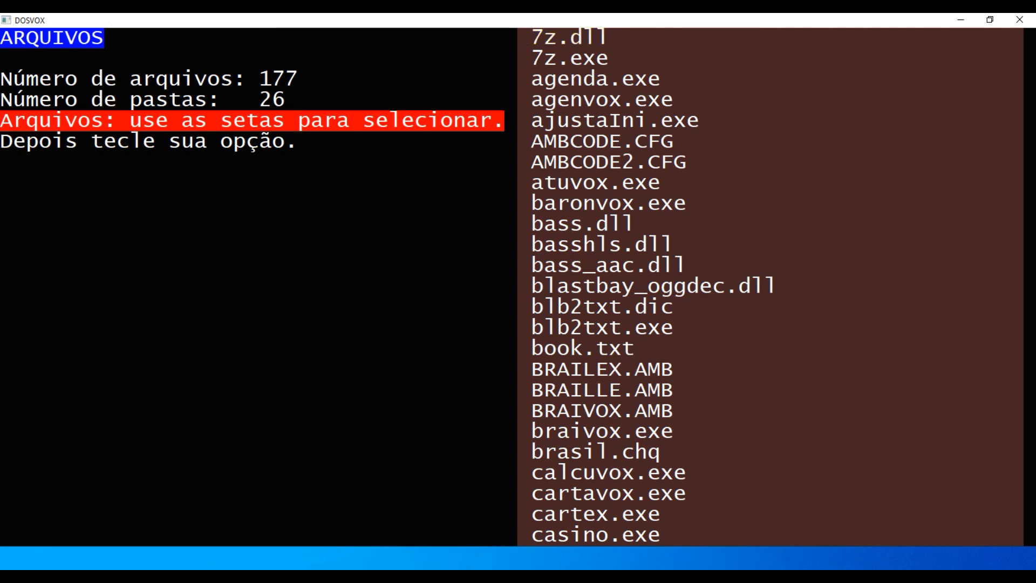
{"action": "key", "text": "Page_Down"}
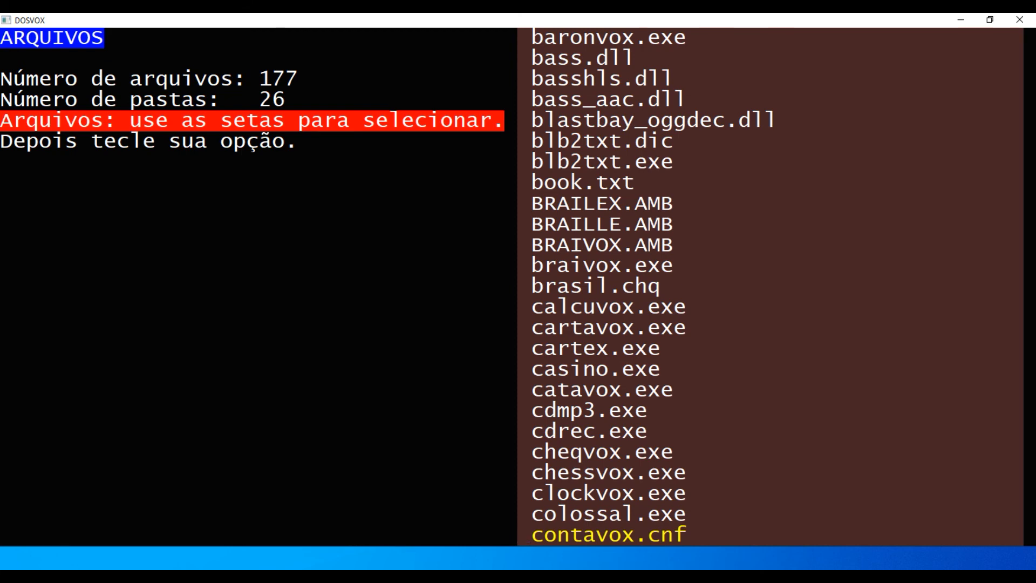
{"action": "key", "text": "Return"}
{"action": "type", "text": "e"}
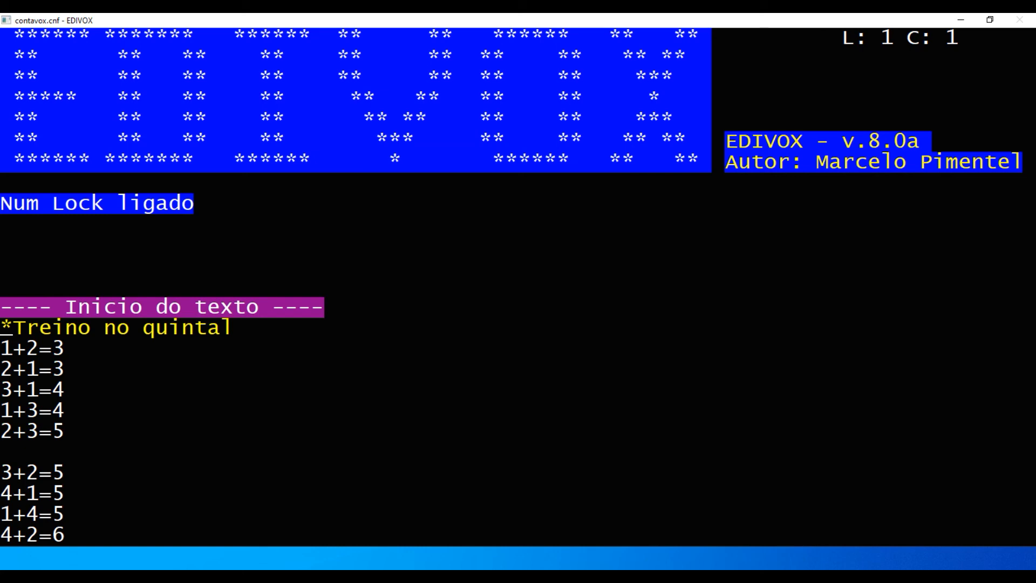
{"action": "key", "text": "Escape"}
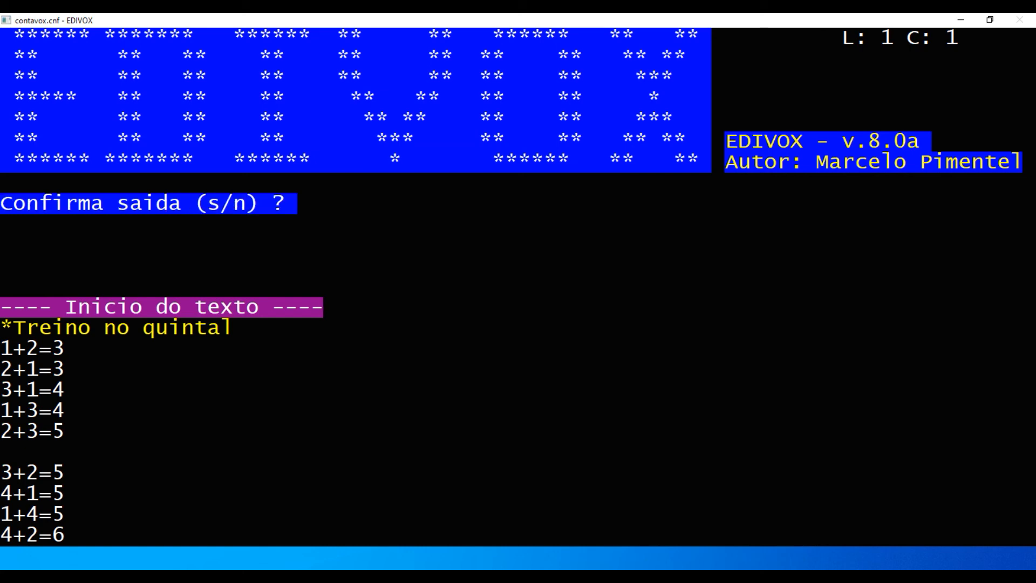
{"action": "type", "text": "s"}
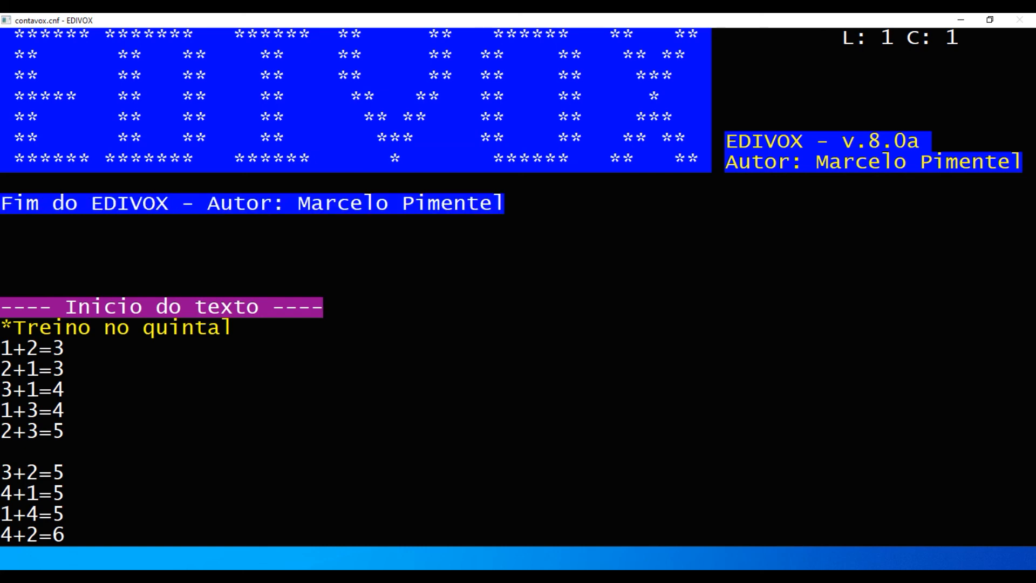